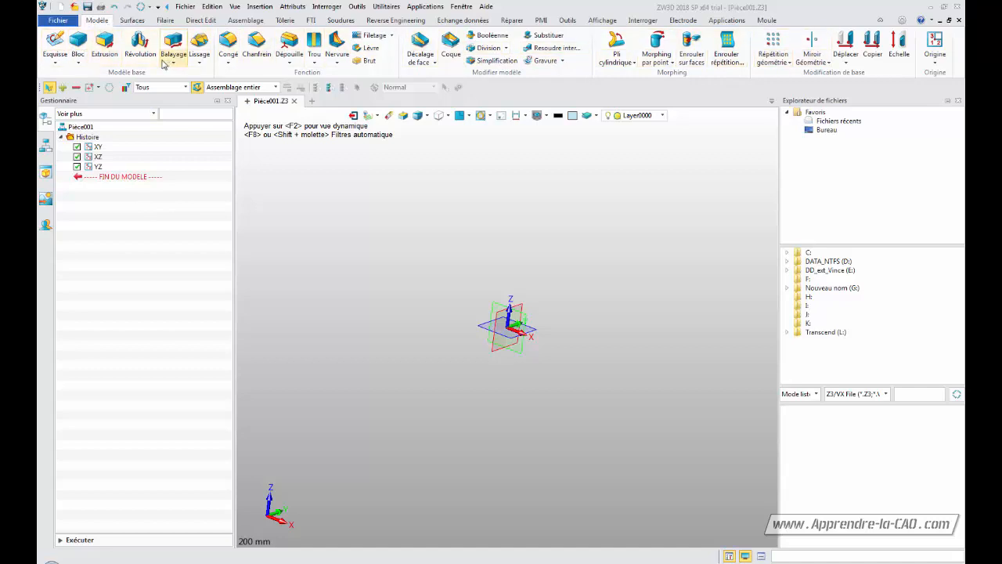
Look through the surface, wireframe, assembly and sheet metal command sets, the edit, view and attribute commands, and the primitive solid types.
left_click(138, 21)
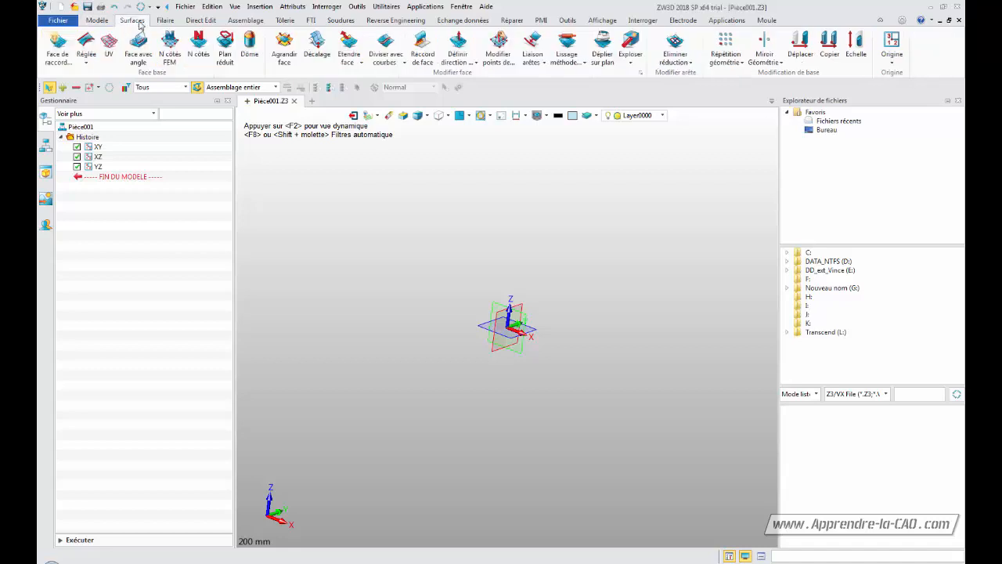
left_click(166, 21)
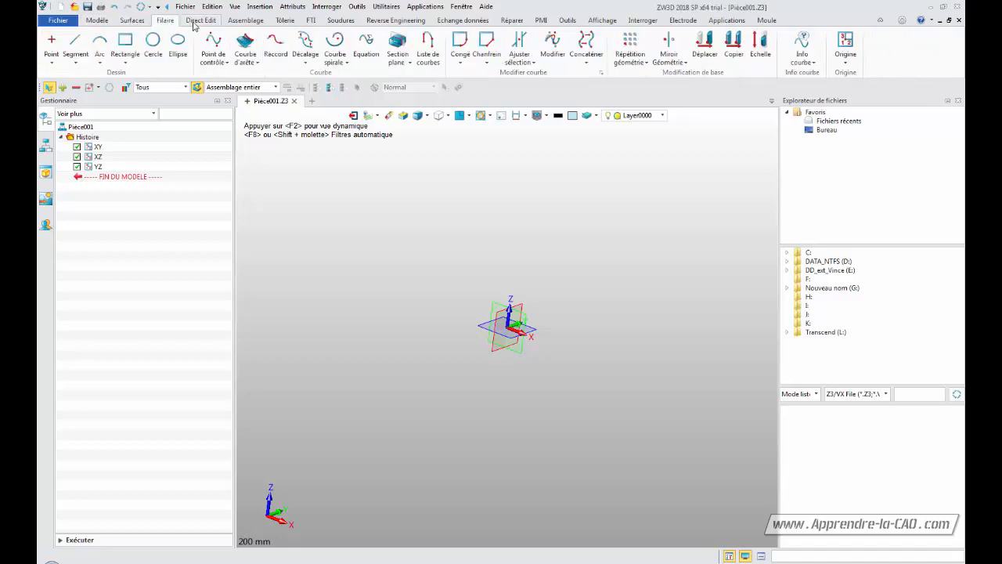
left_click(233, 23)
left_click(287, 23)
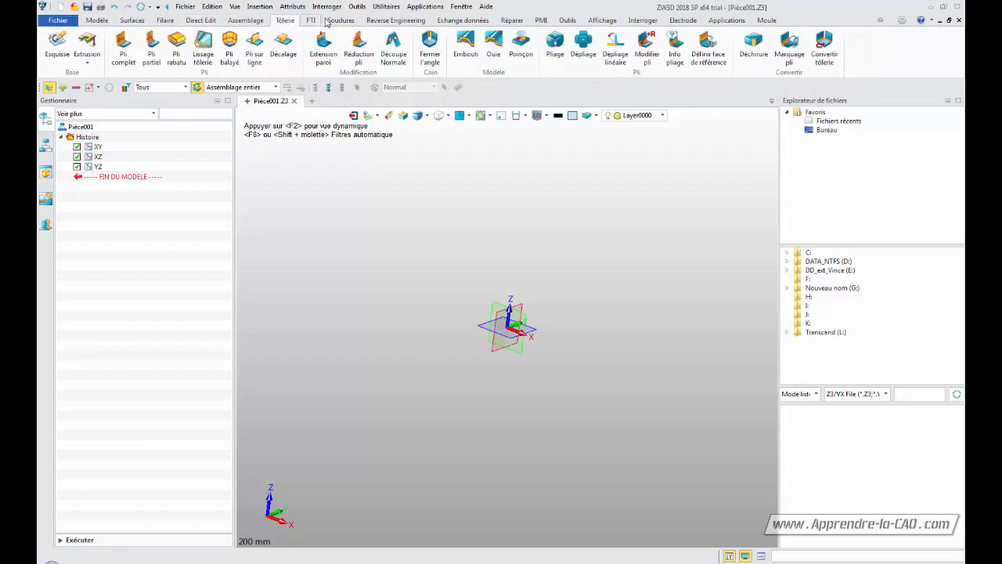
left_click(97, 21)
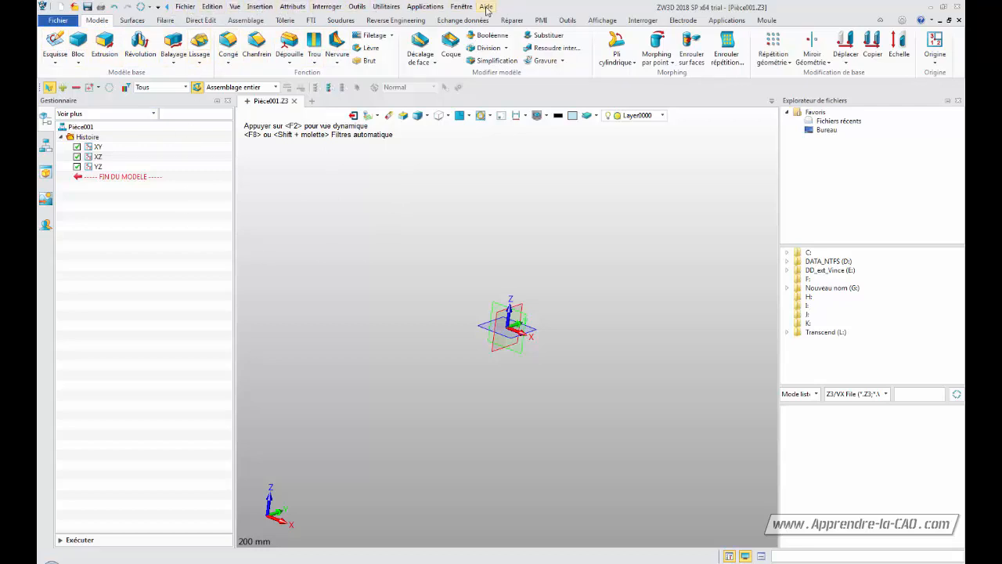
left_click(186, 6)
mouse_move(212, 10)
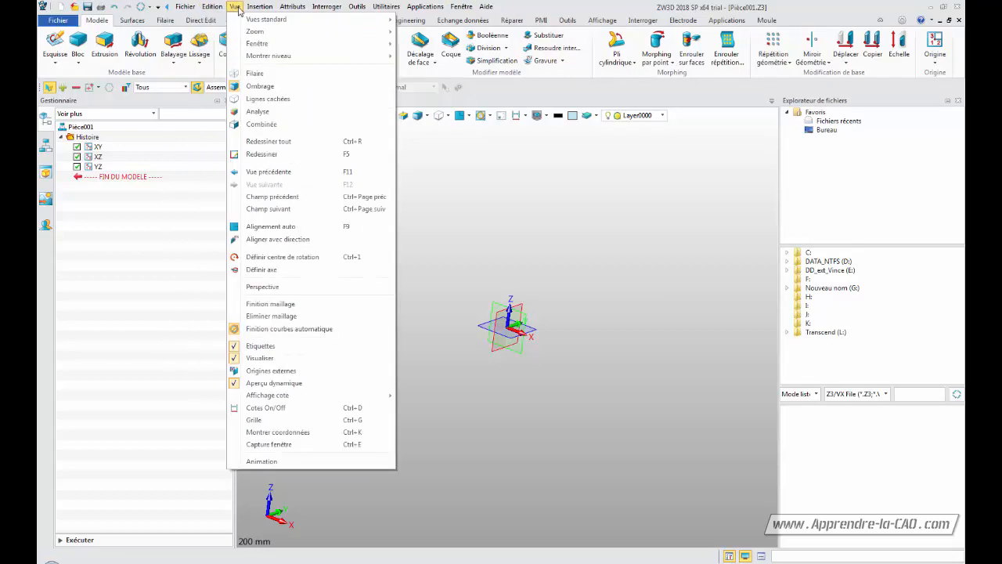
mouse_move(294, 7)
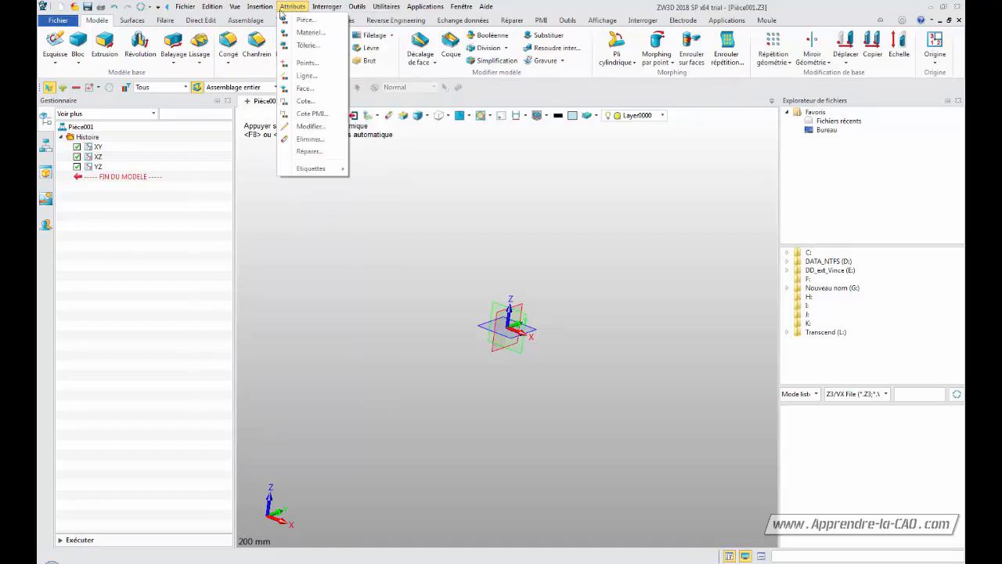
scroll(209, 12, "down", 2)
left_click(211, 7)
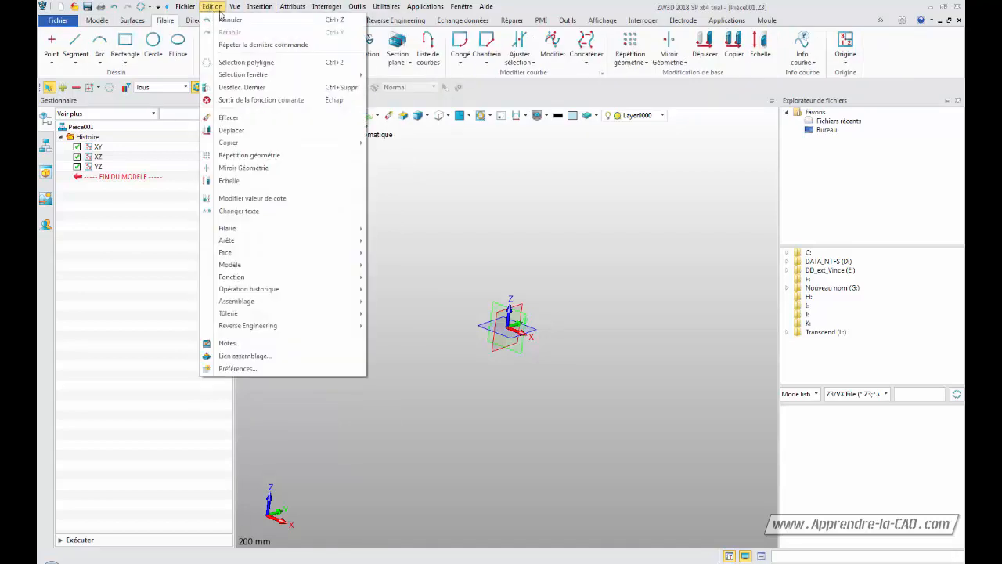
left_click(689, 245)
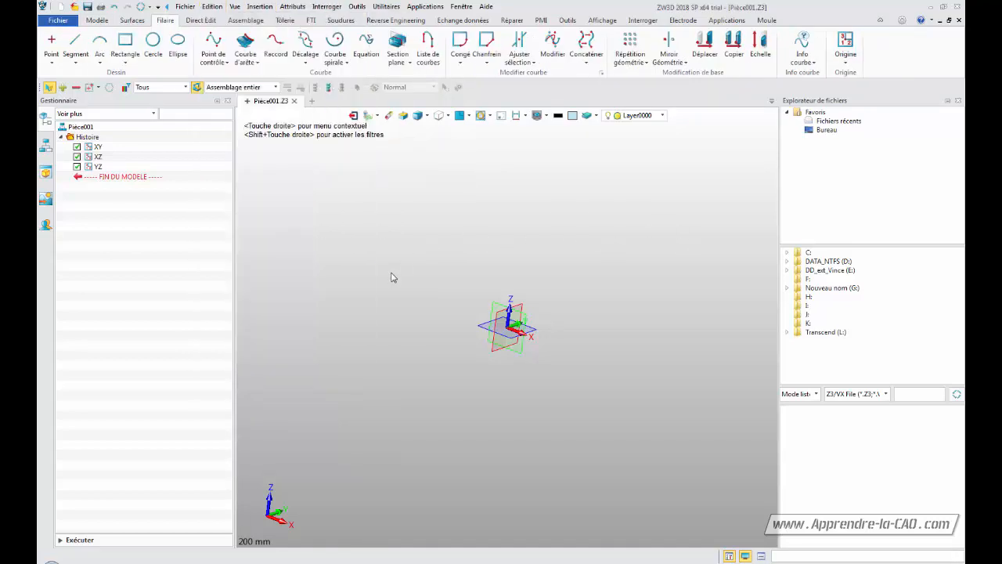
left_click(97, 22)
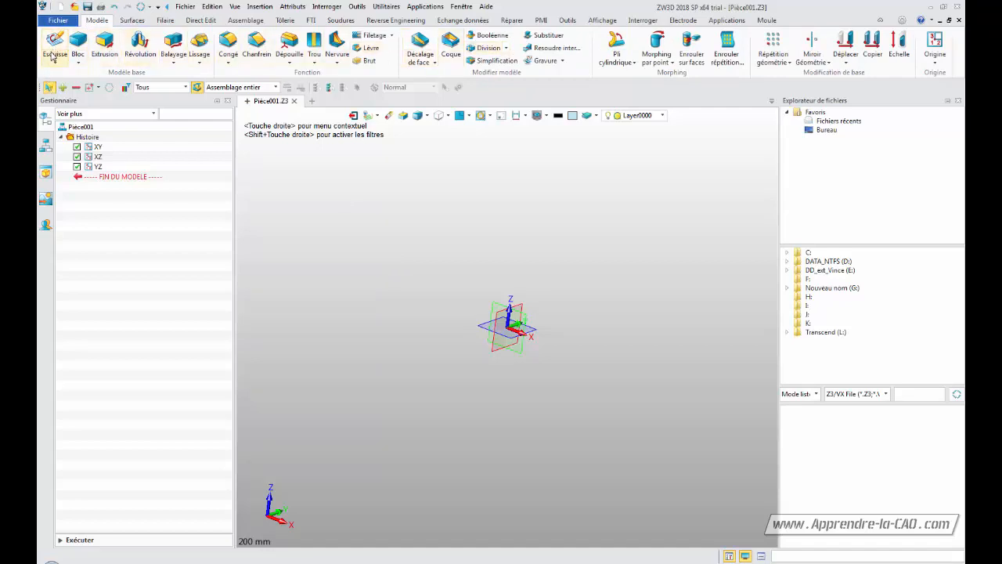
left_click(77, 64)
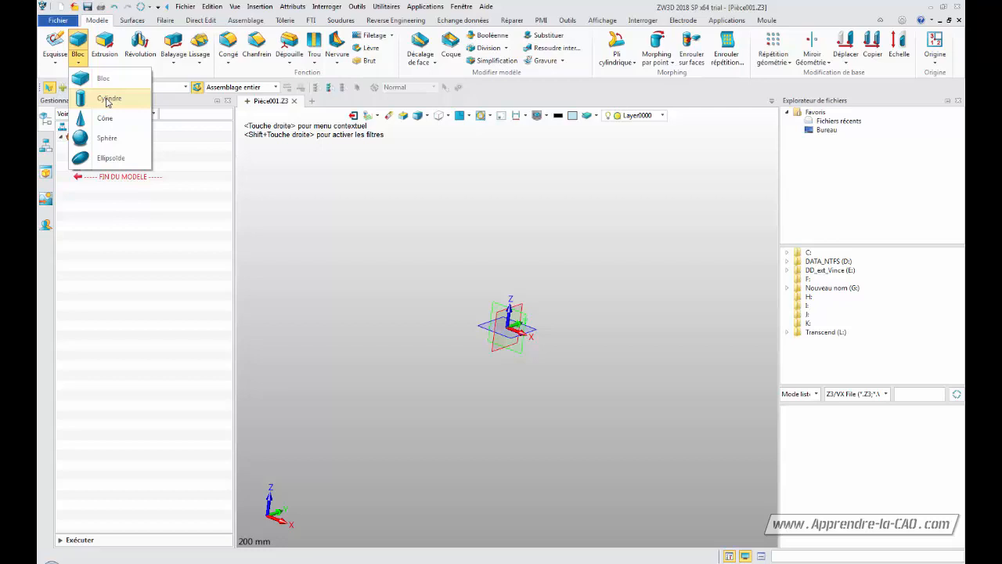
left_click(51, 72)
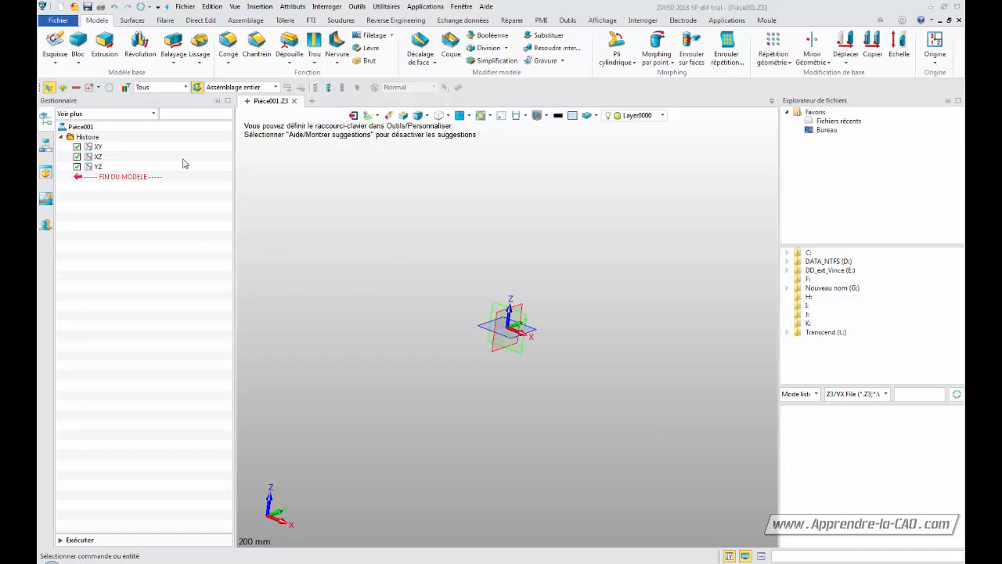
Examine the file formats available for opening, from native Z3 to CATIA, NX and SolidWorks, and leave without opening a file.
left_click(74, 7)
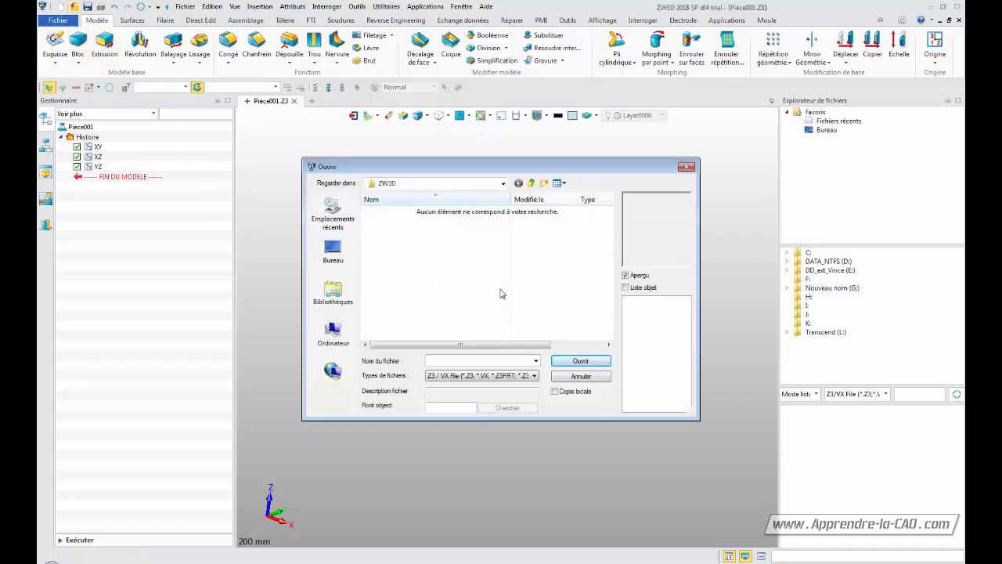
left_click(535, 376)
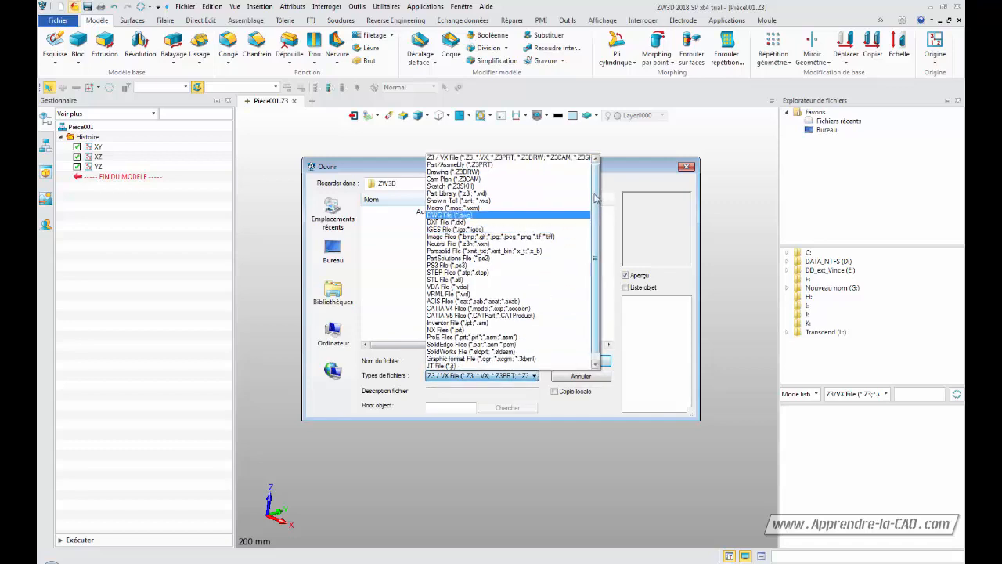
mouse_move(595, 195)
left_mouse_down()
mouse_move(594, 205)
mouse_move(594, 194)
left_mouse_up()
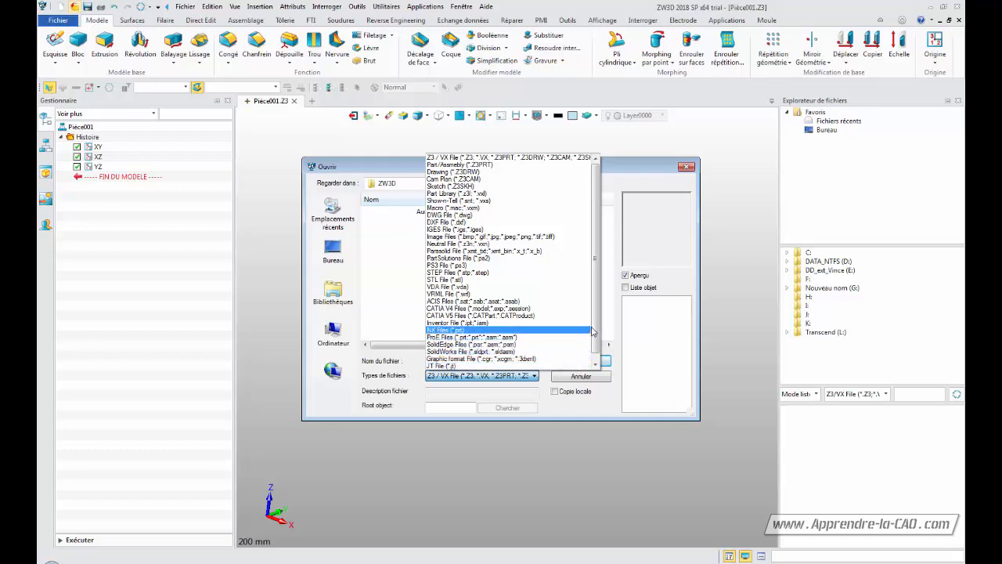
mouse_move(593, 333)
left_mouse_down()
mouse_move(595, 344)
mouse_move(594, 334)
left_mouse_up()
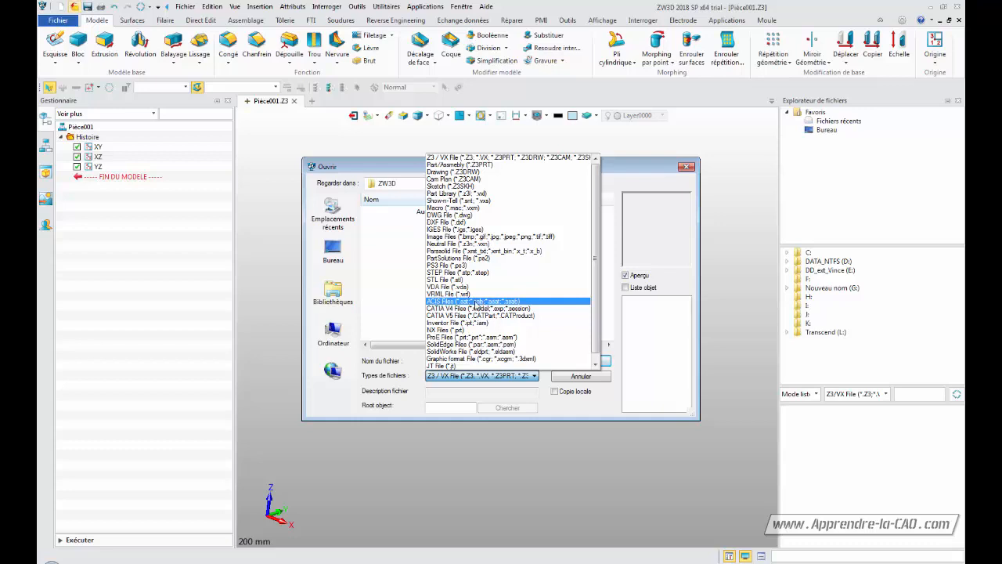
left_click(394, 298)
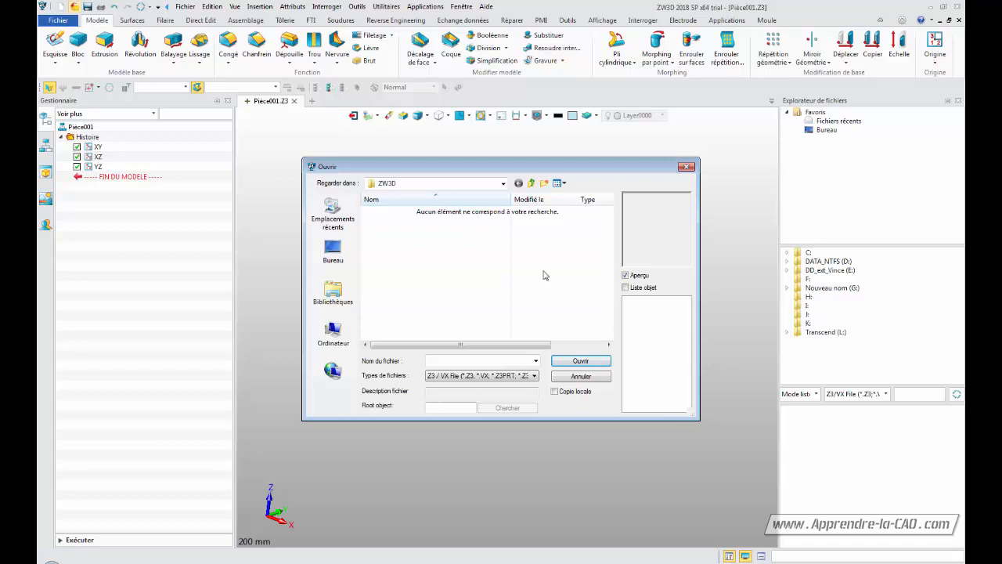
left_click(588, 377)
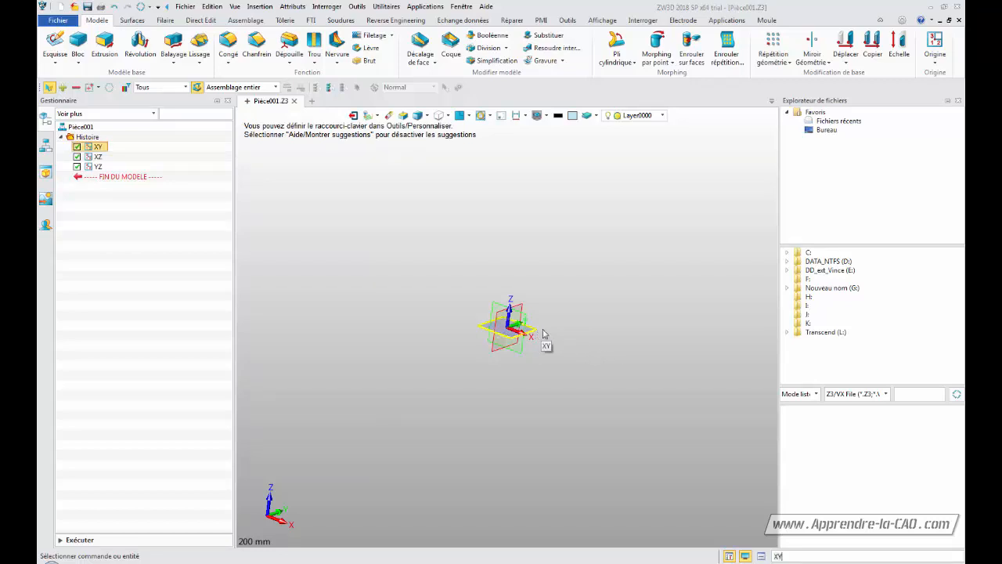
Create a 2D sketch on the XY plane with the default orientation.
left_click(56, 64)
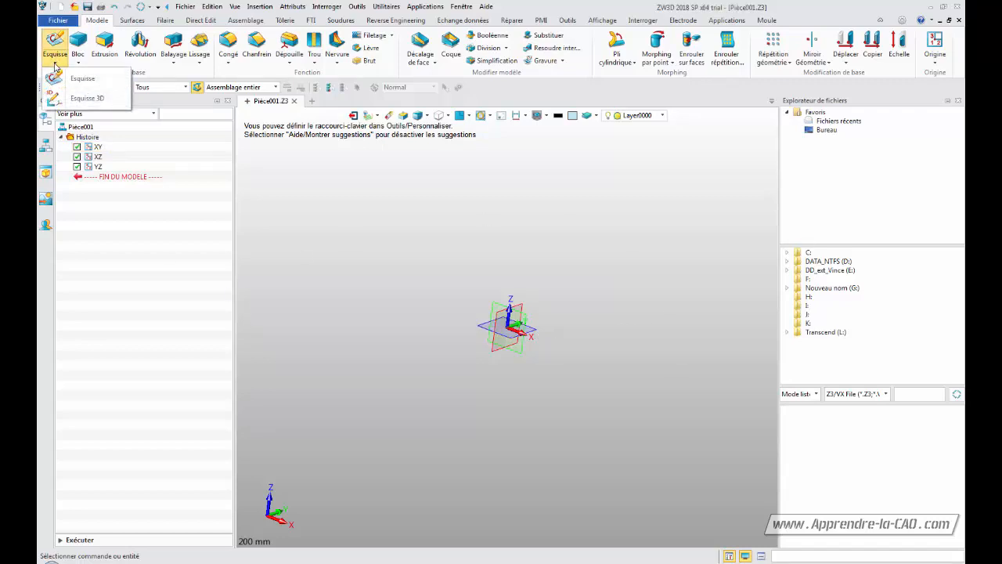
left_click(84, 79)
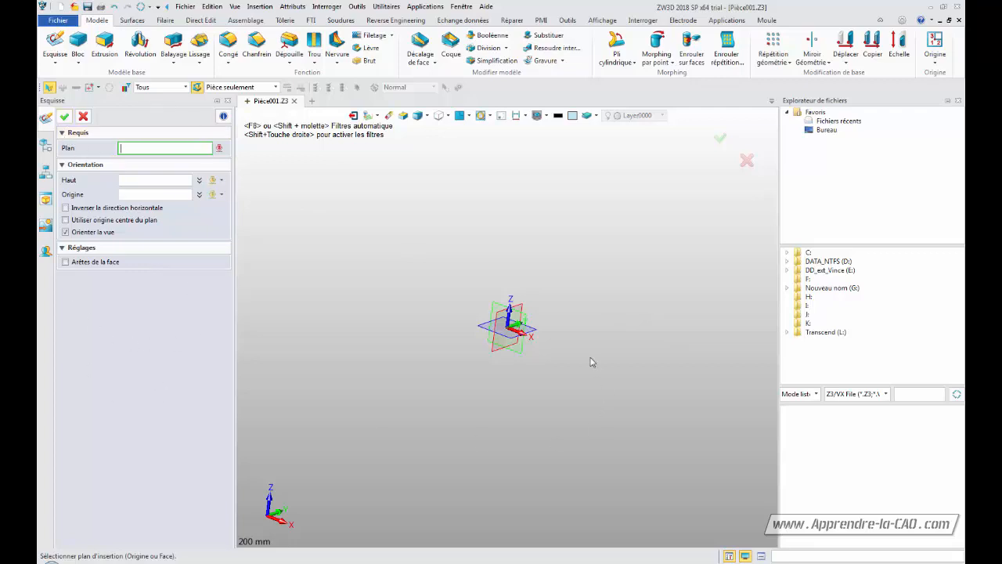
left_click(540, 332)
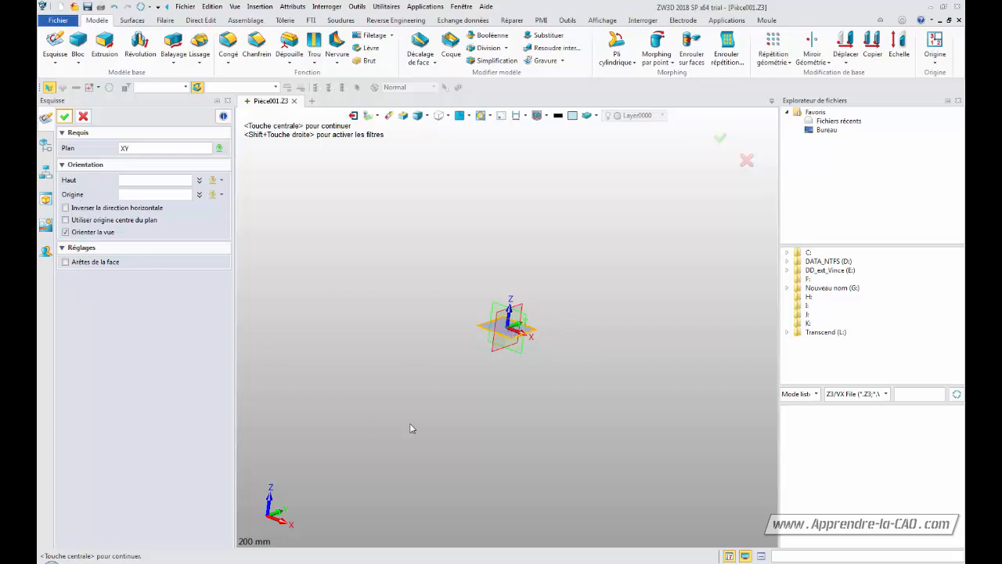
left_click(64, 115)
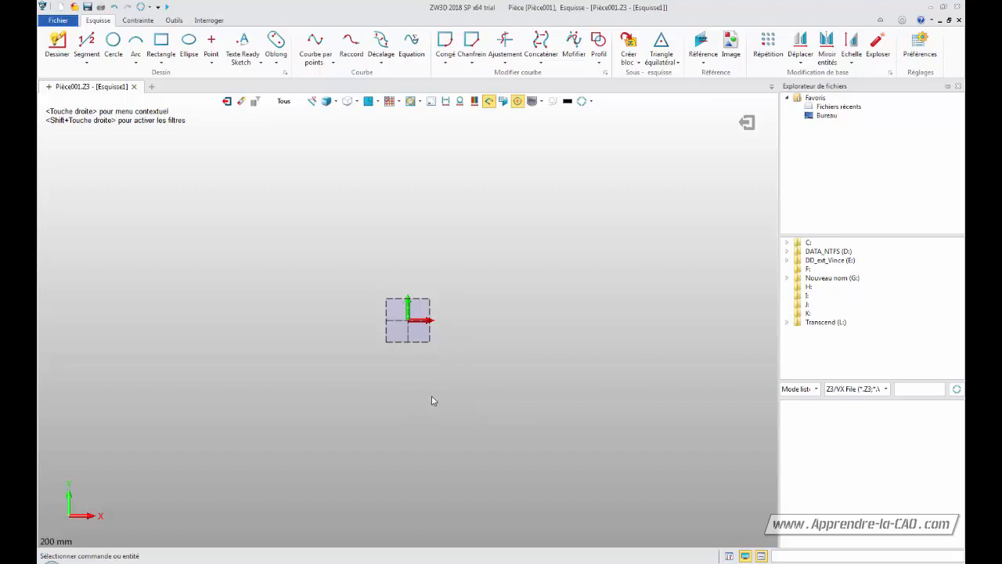
Rotate the sketch view away from its plane and realign it to the sketch plane several times.
mouse_move(449, 381)
middle_mouse_down()
mouse_move(415, 394)
mouse_move(405, 342)
mouse_move(439, 360)
mouse_move(410, 443)
mouse_move(472, 420)
mouse_move(389, 379)
mouse_move(315, 389)
mouse_move(396, 398)
mouse_move(457, 331)
mouse_move(550, 326)
mouse_move(574, 367)
mouse_move(521, 331)
mouse_move(436, 360)
mouse_move(438, 414)
mouse_move(445, 385)
mouse_move(443, 400)
mouse_move(433, 358)
mouse_move(434, 368)
mouse_move(372, 383)
mouse_move(378, 398)
mouse_move(406, 400)
middle_mouse_up()
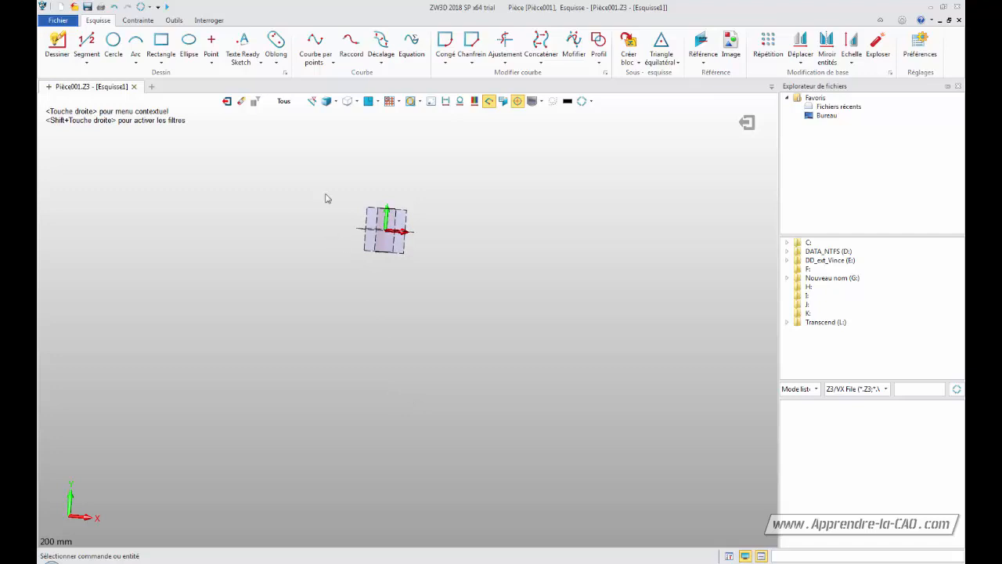
left_click(377, 101)
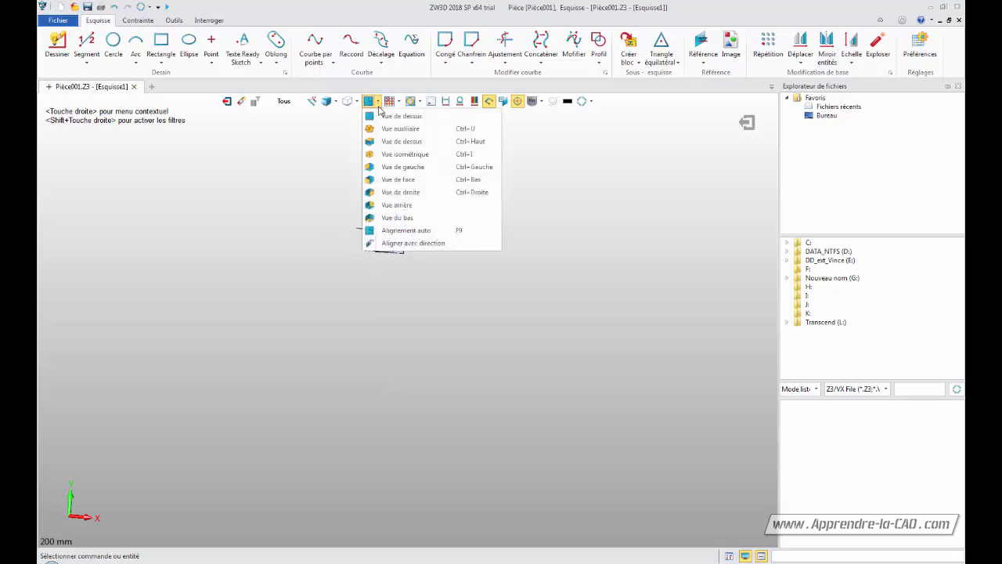
left_click(294, 199)
left_click(368, 101)
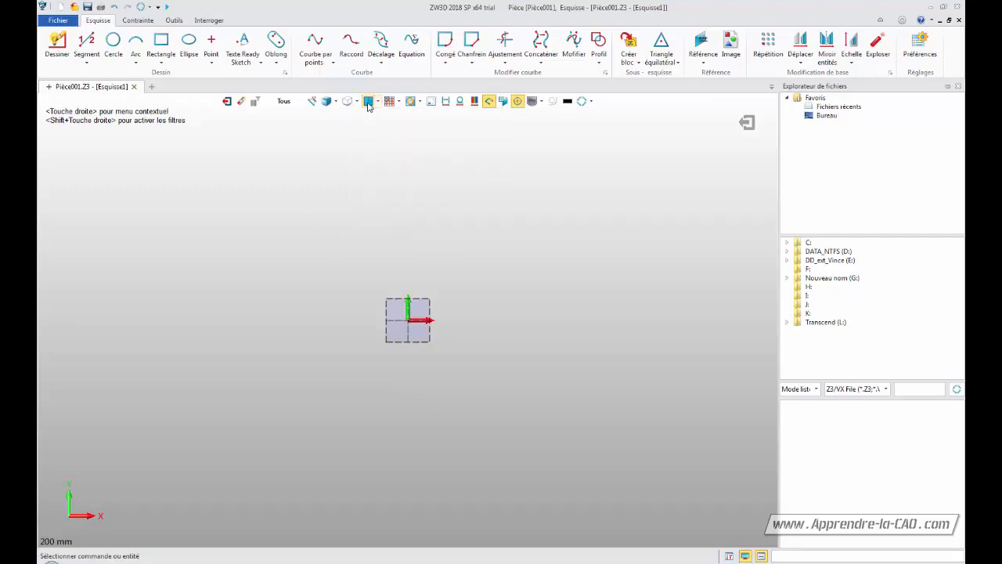
mouse_move(448, 459)
middle_mouse_down()
mouse_move(403, 394)
mouse_move(394, 313)
mouse_move(552, 342)
mouse_move(562, 391)
middle_mouse_up()
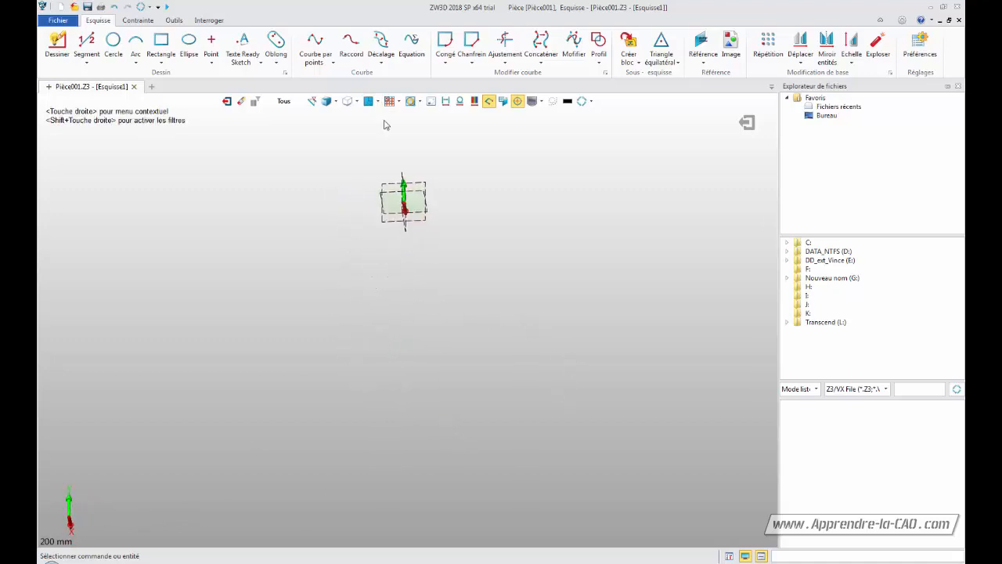
left_click(368, 102)
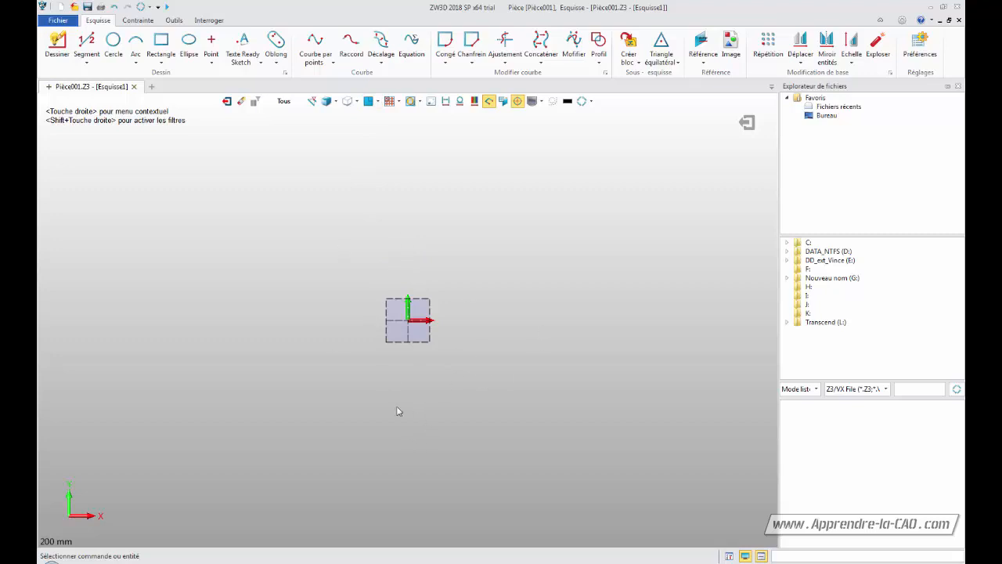
middle_click_drag(397, 407, 394, 401)
left_click(368, 101)
right_click_drag(496, 340, 261, 347)
left_click(368, 101)
Show the sketch from the bottom view and return to the view facing the sketch plane.
left_click(377, 102)
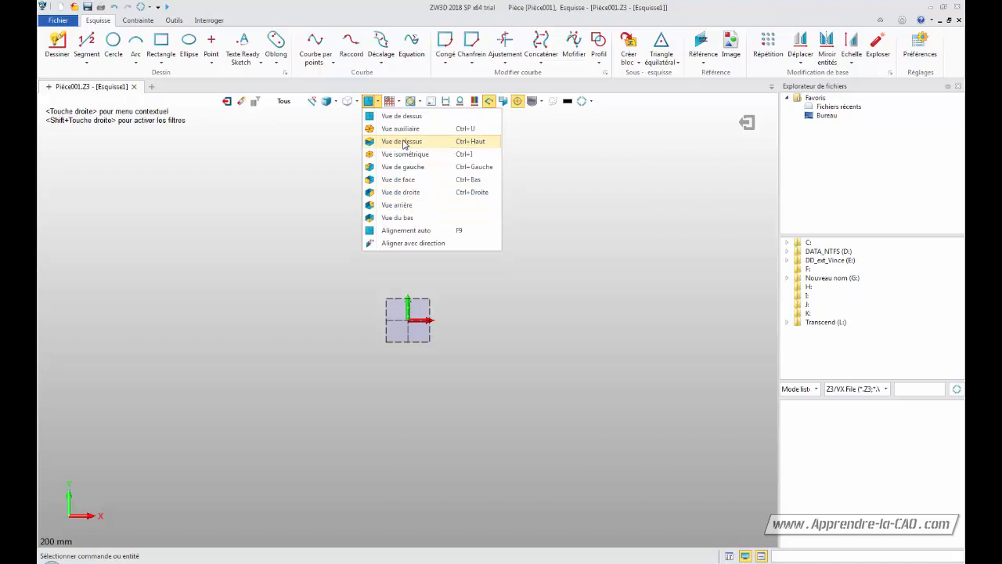
left_click(396, 219)
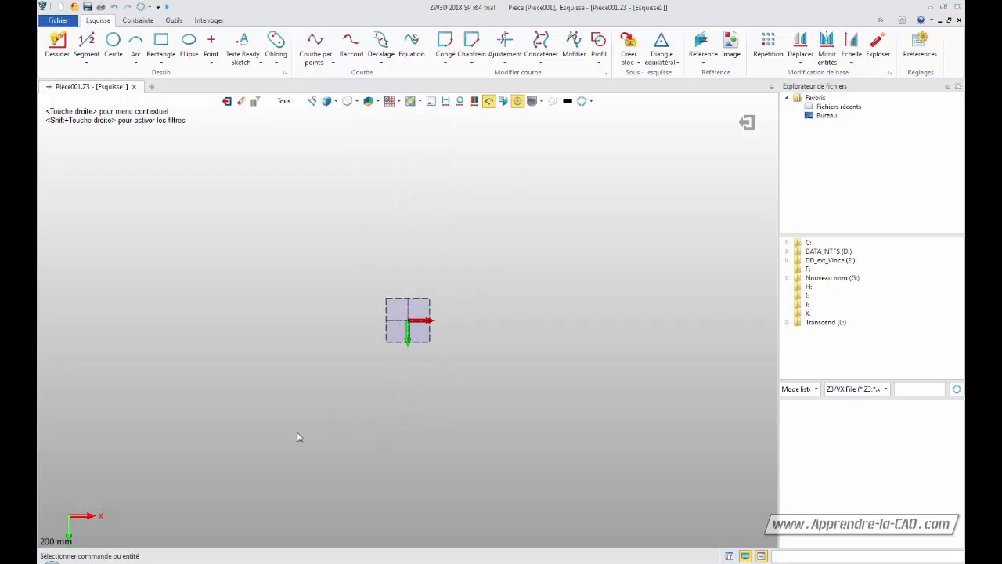
left_click(375, 102)
left_click(387, 117)
Orbit and shift the view around the origin planes, and realign it to face the sketch plane.
mouse_move(415, 396)
middle_mouse_down()
mouse_move(463, 355)
mouse_move(475, 322)
mouse_move(458, 347)
mouse_move(320, 286)
mouse_move(345, 376)
mouse_move(438, 289)
mouse_move(337, 294)
mouse_move(351, 337)
mouse_move(353, 328)
mouse_move(443, 335)
mouse_move(318, 430)
mouse_move(443, 340)
mouse_move(345, 337)
mouse_move(369, 369)
middle_mouse_up()
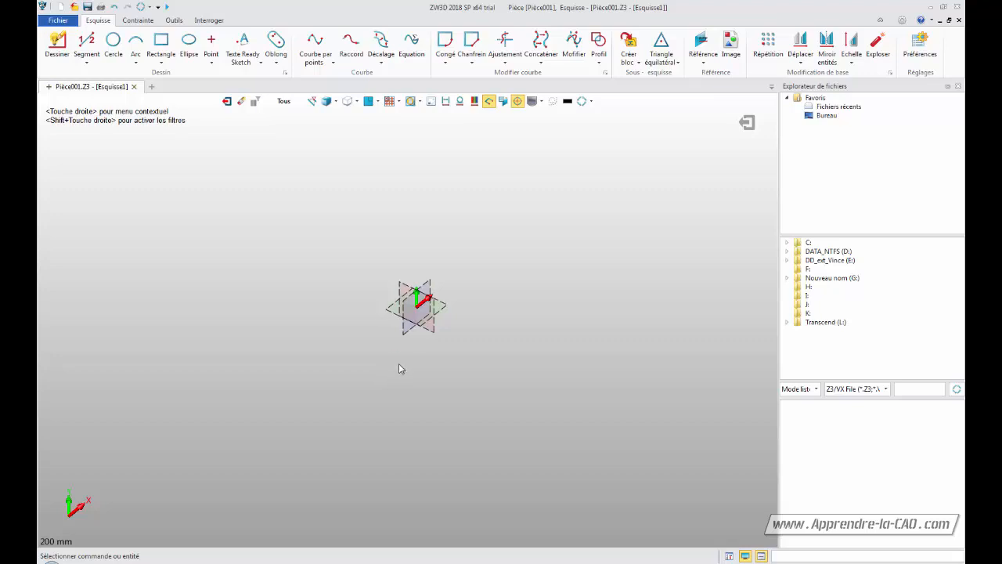
middle_click_drag(399, 363, 416, 343, "ctrl")
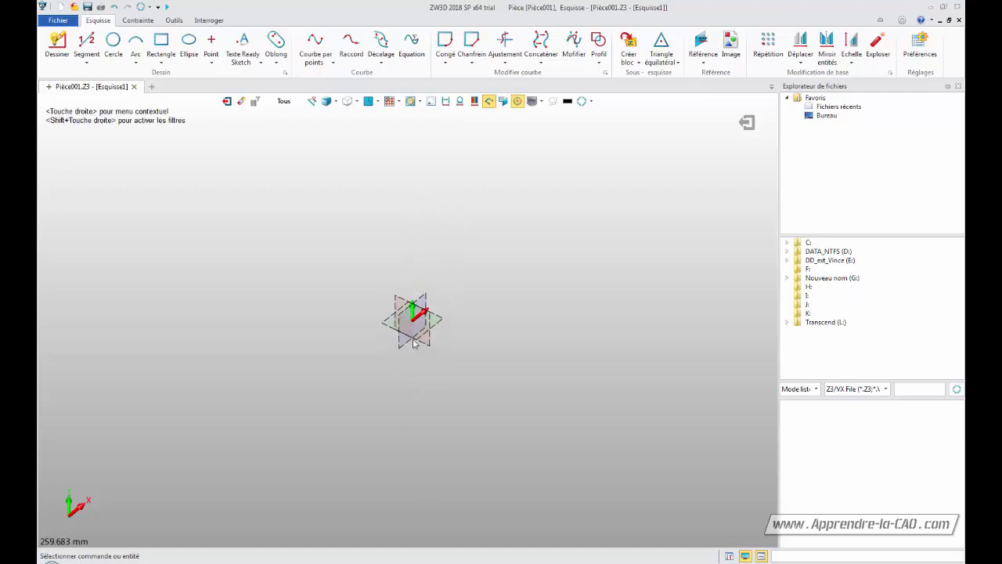
left_click(368, 102)
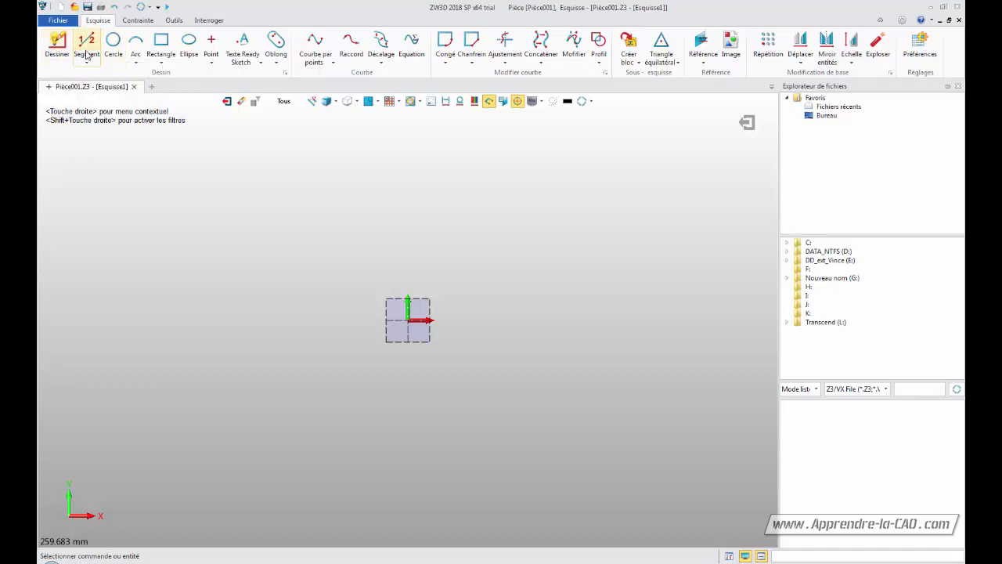
Start a radius-based circle with its centre at the sketch origin.
left_click(87, 63)
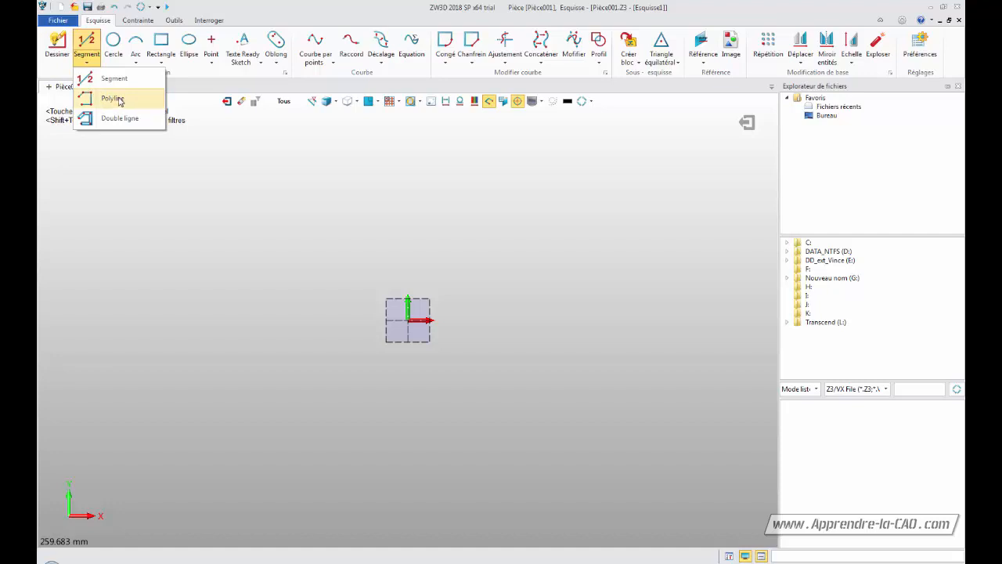
left_click(113, 44)
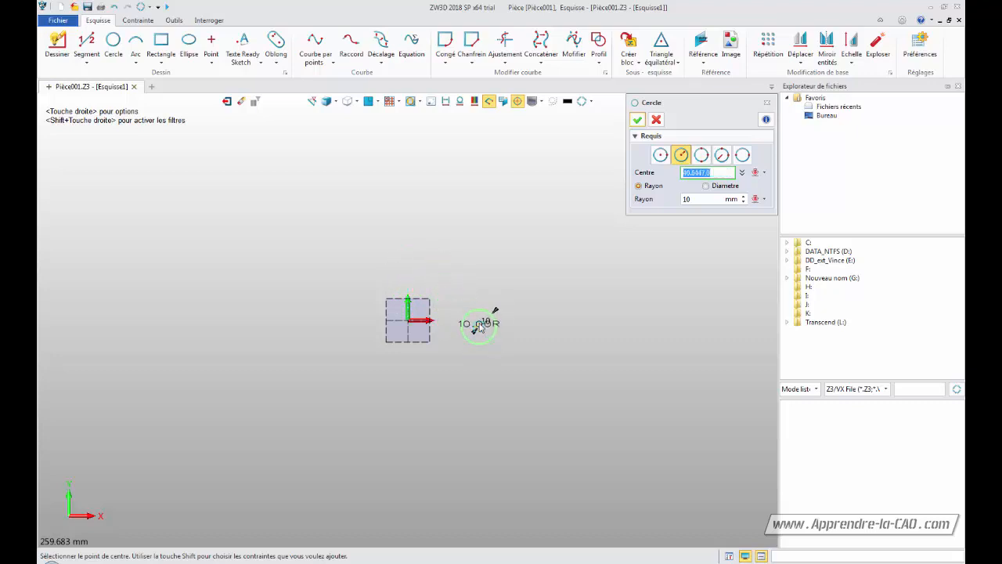
left_click(408, 322)
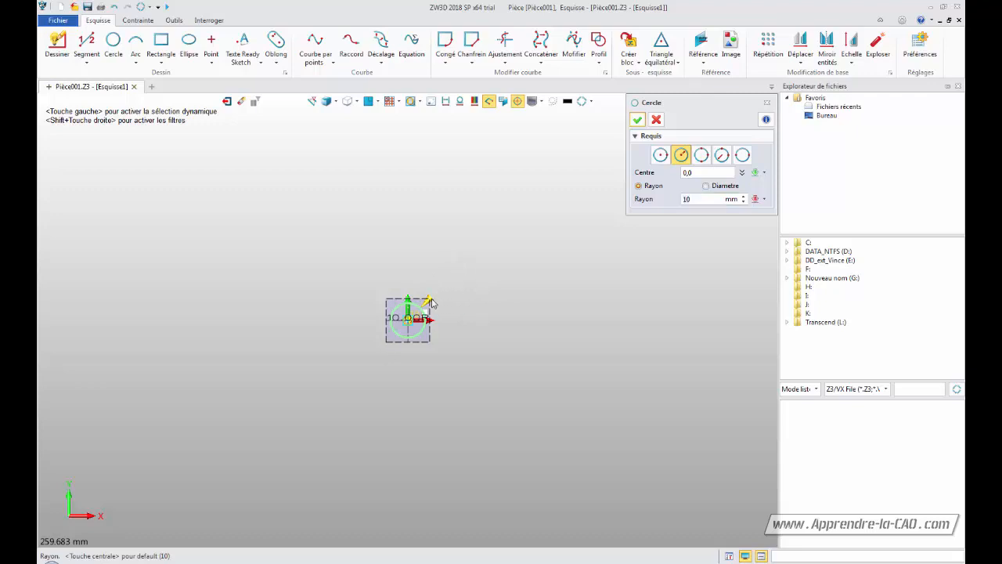
key("Tab")
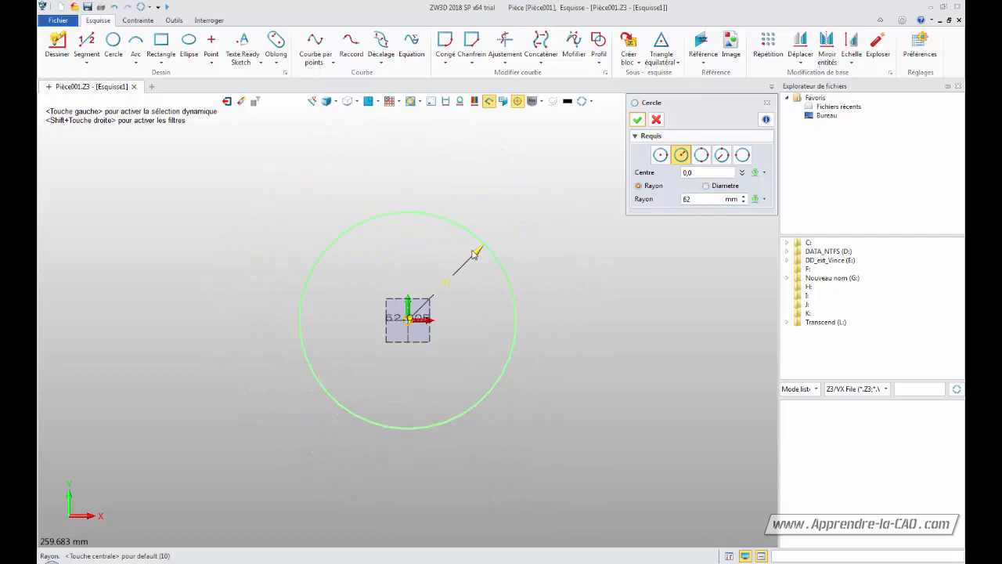
Try several radii on the circle preview by stretching it freehand and then stepping the radius up and down.
left_click_drag(505, 211, 486, 226)
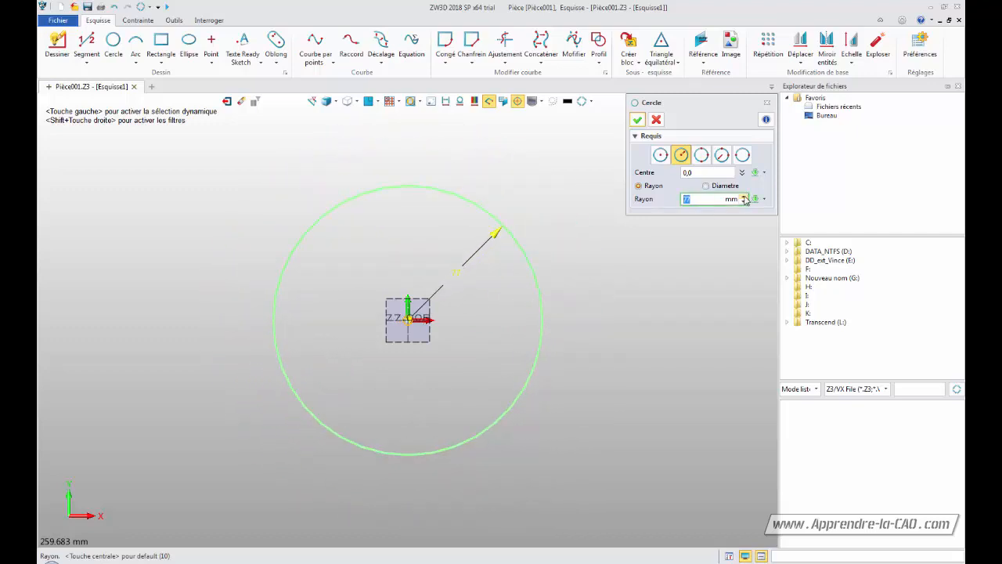
left_click(743, 197)
left_click(744, 197)
left_click(743, 197)
left_click(743, 198)
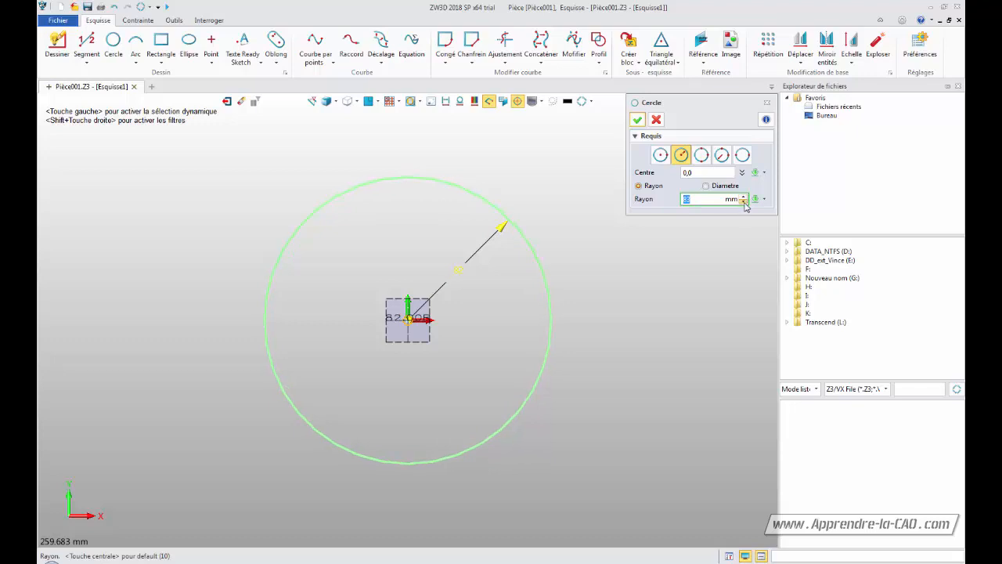
left_click(743, 197)
left_click(743, 202)
left_click(744, 202)
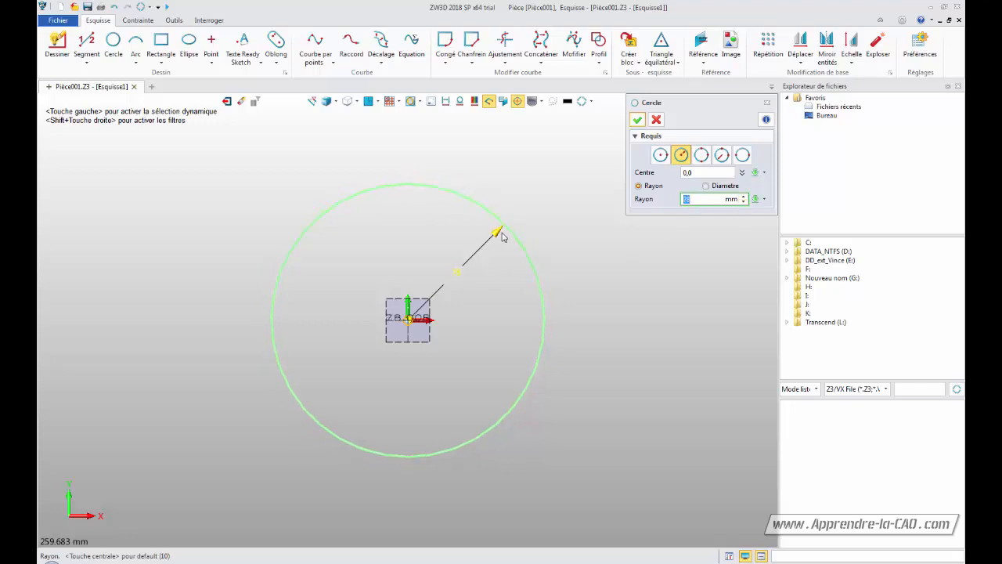
Set the circle's radius to 38 mm and finish the circle.
left_click_drag(499, 231, 450, 284)
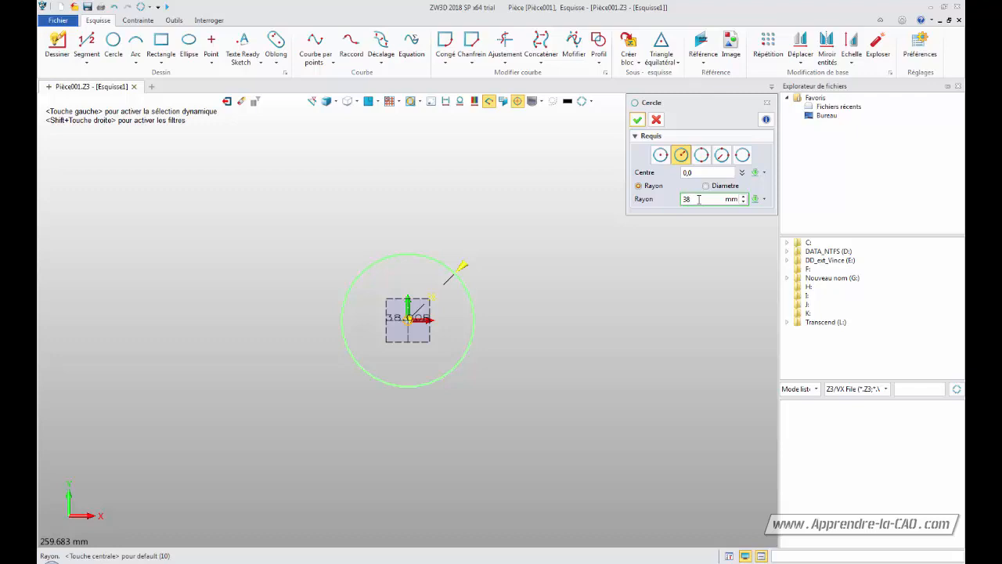
key("Return")
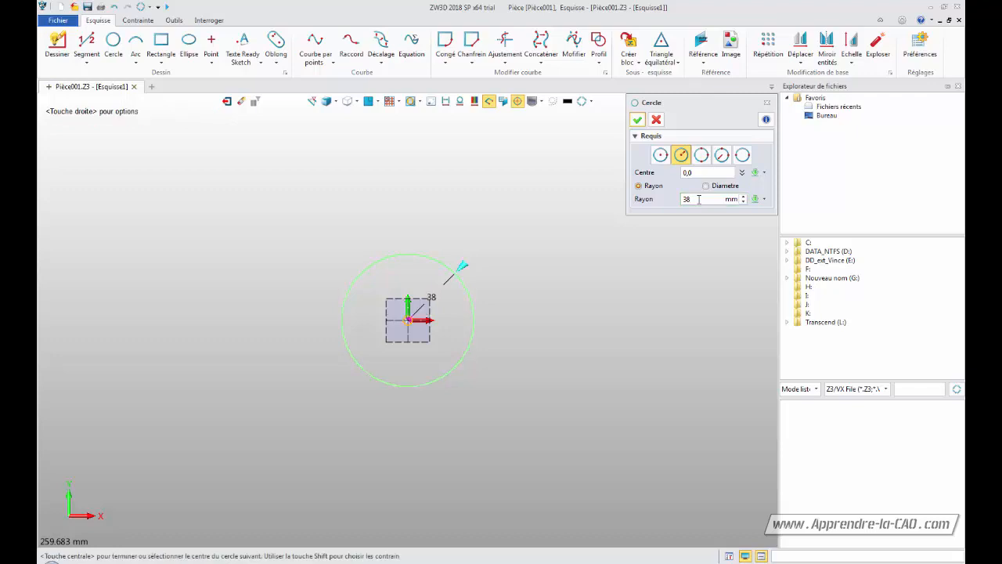
left_click(637, 119)
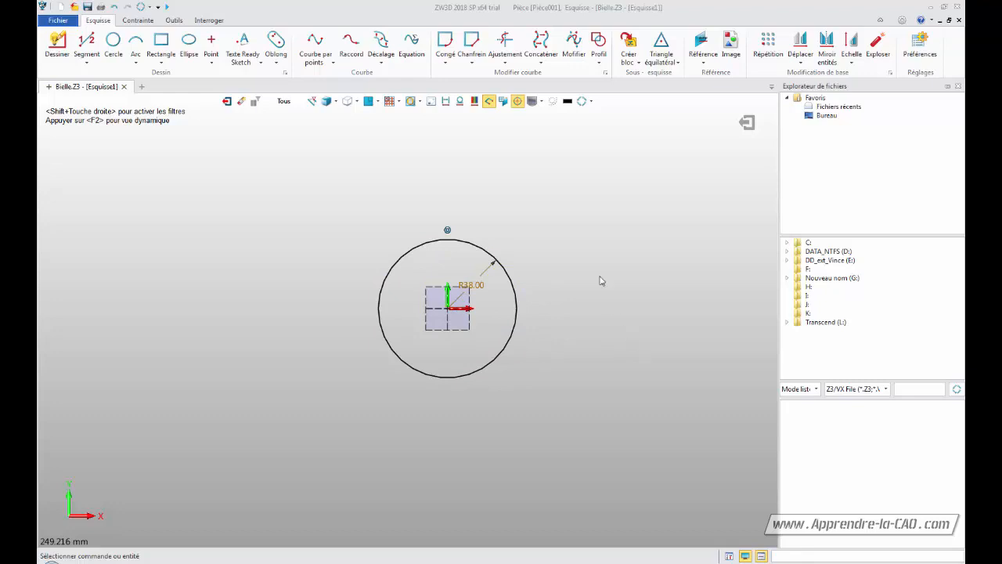
Turn on the constraint status colours for the sketch and exit to the part.
left_click(474, 102)
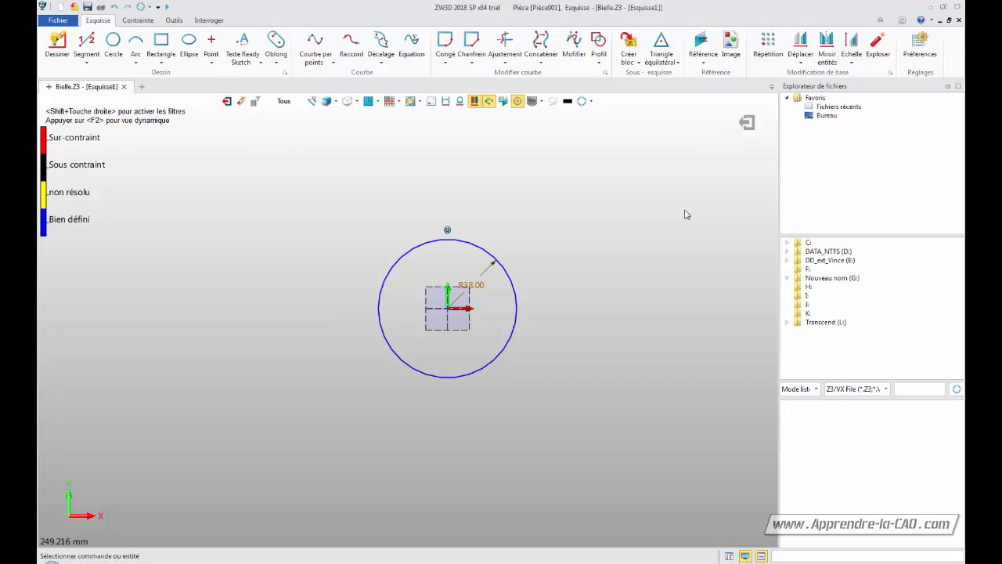
left_click(746, 123)
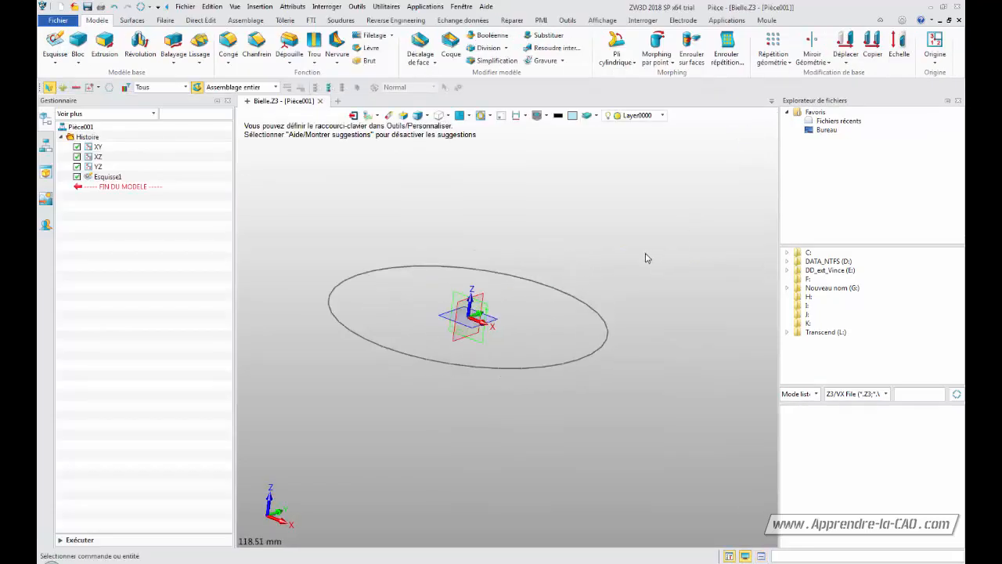
Open the circle sketch for editing from the model history and exit back to the part.
left_click(358, 285)
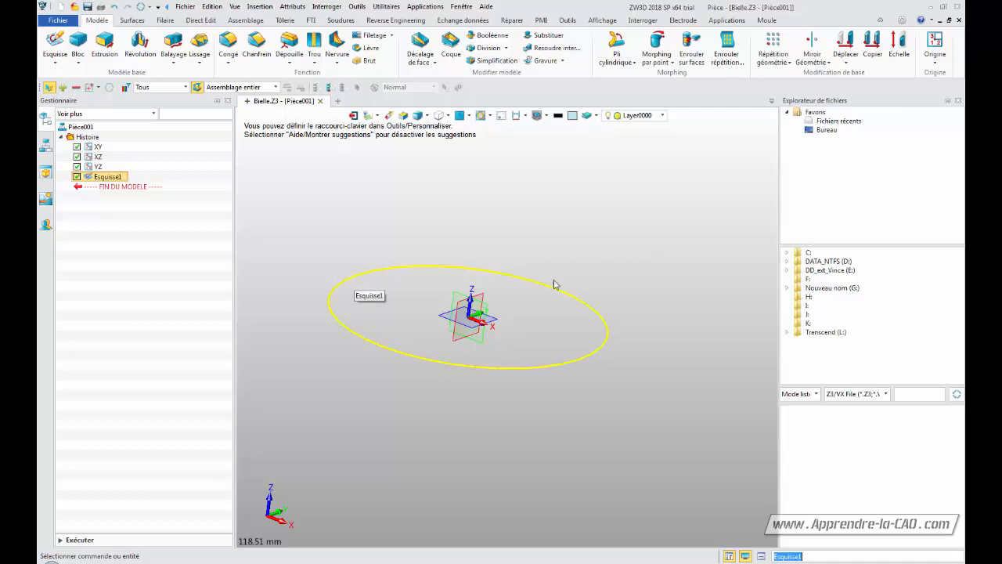
left_click(327, 316)
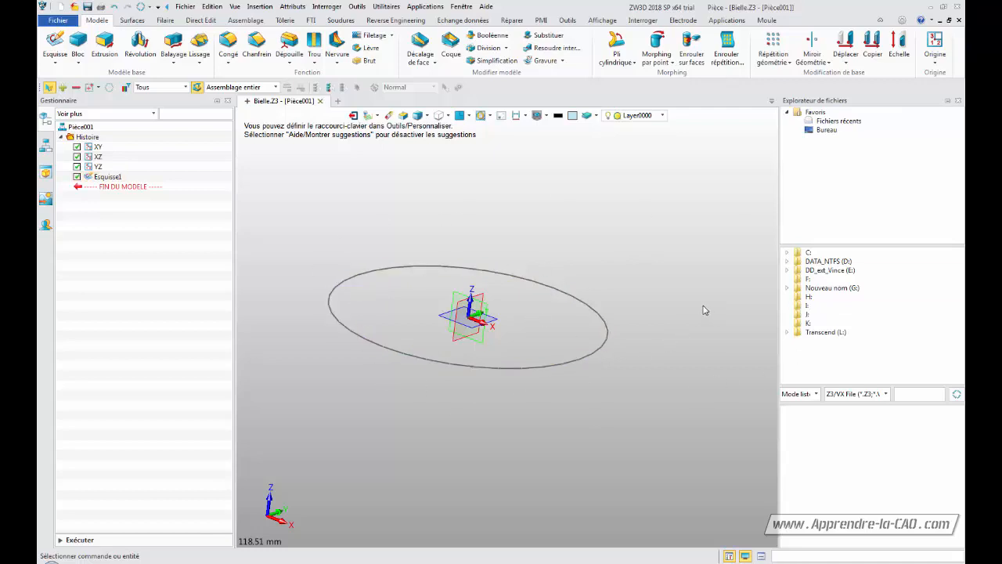
double_click(102, 179)
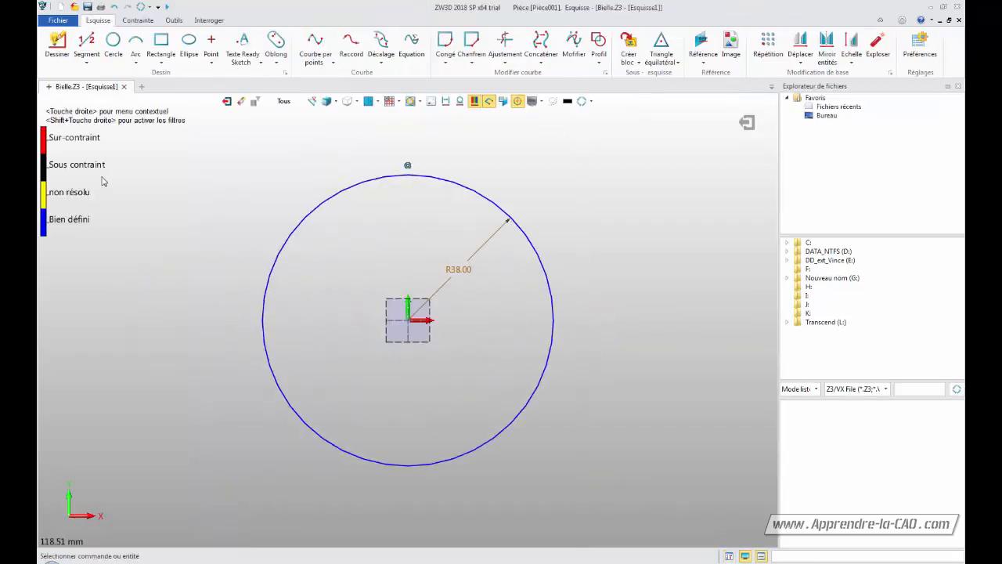
left_click(746, 124)
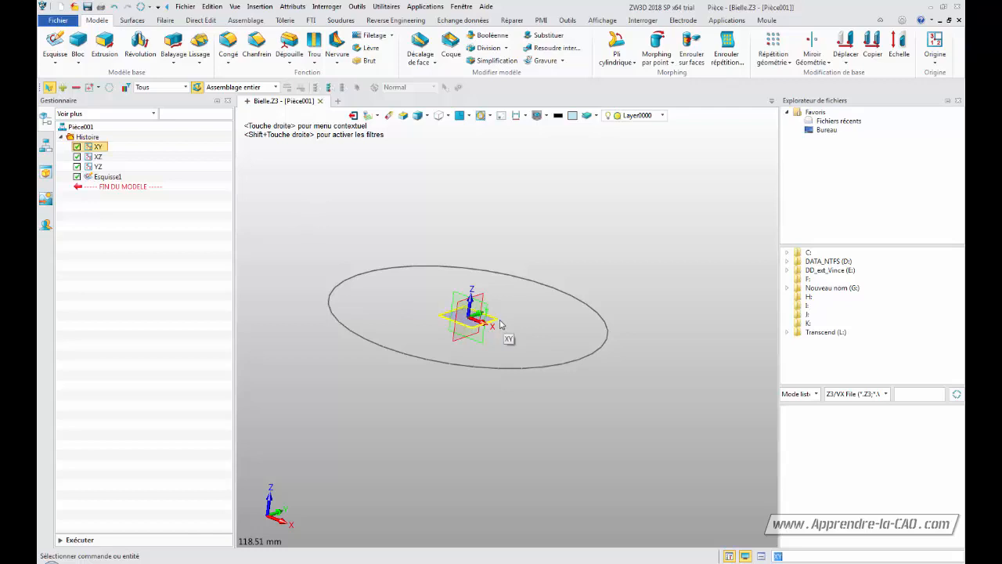
left_click(523, 332)
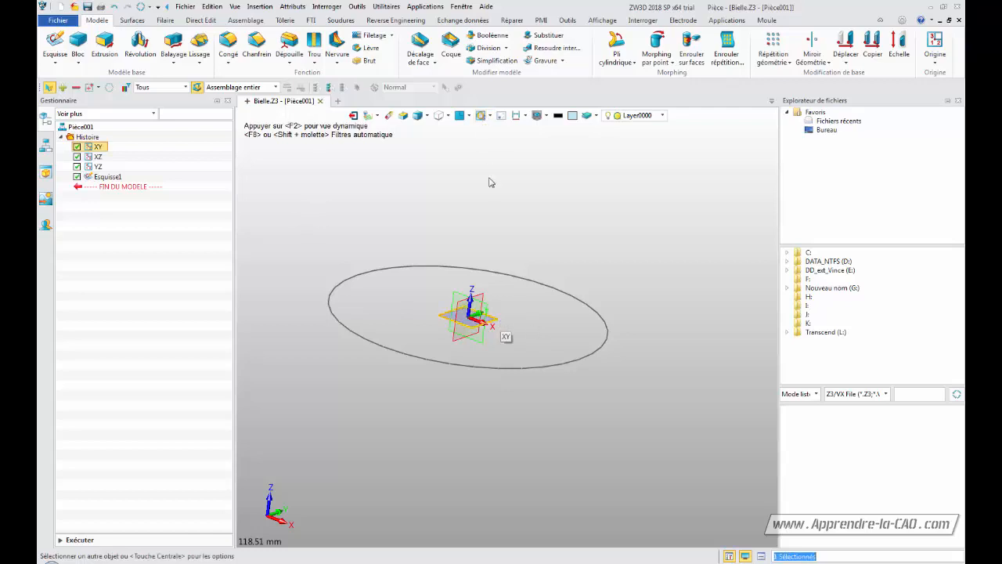
left_click(272, 295)
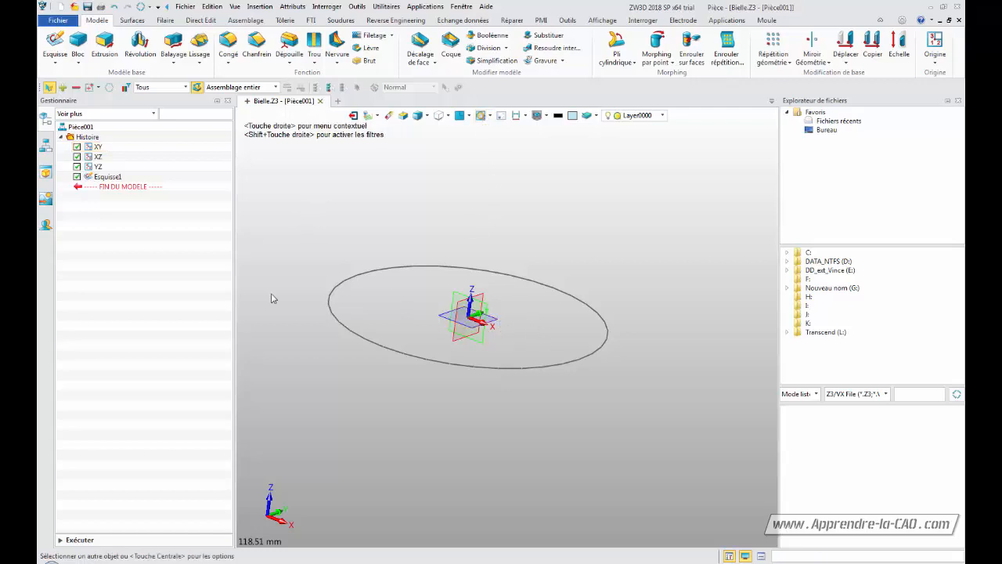
Edit the existing sketch to set the circle's radius to 19 mm, and exit the sketch.
double_click(384, 274)
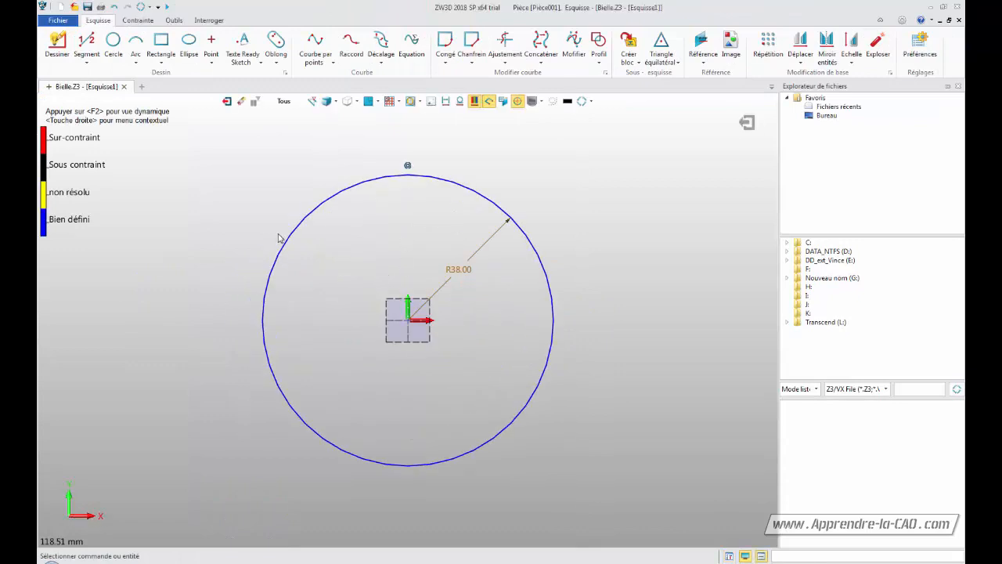
double_click(458, 273)
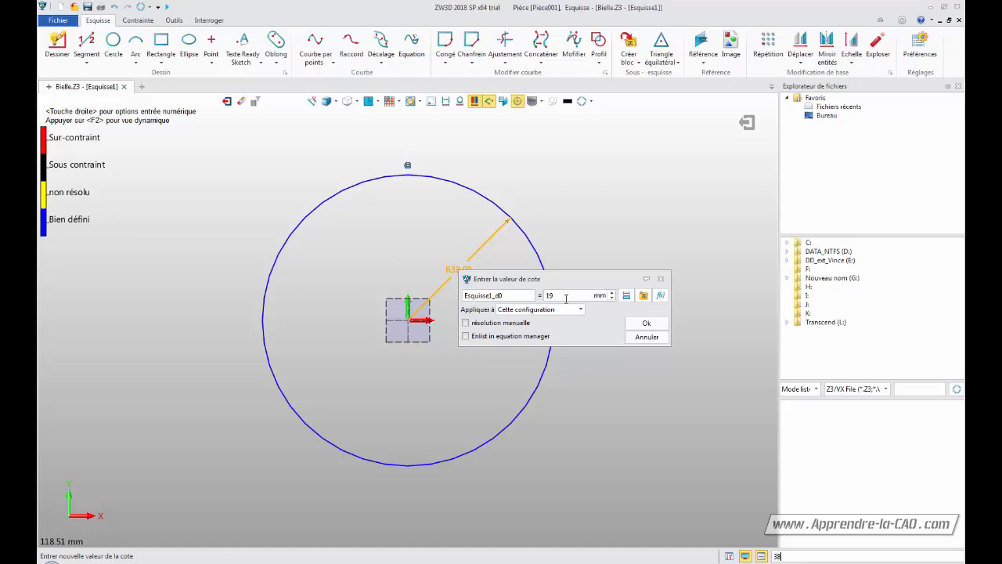
type("19")
key("Return")
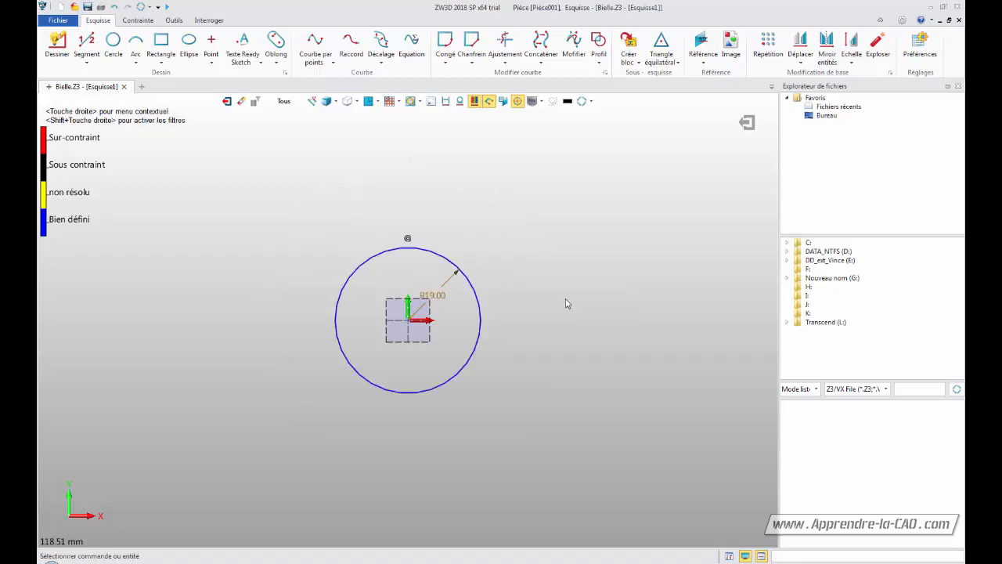
left_click(747, 122)
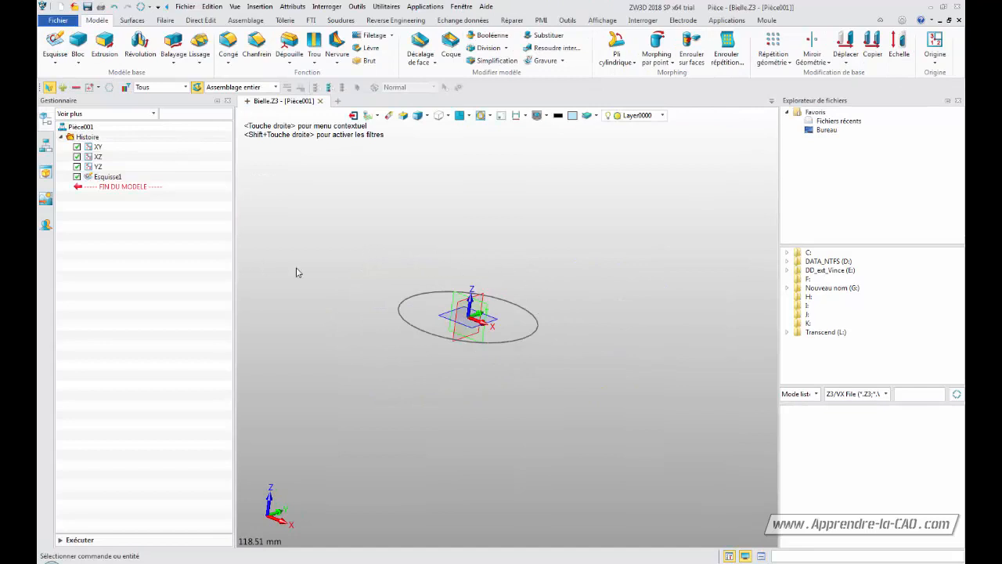
left_click(113, 178)
left_click(319, 360)
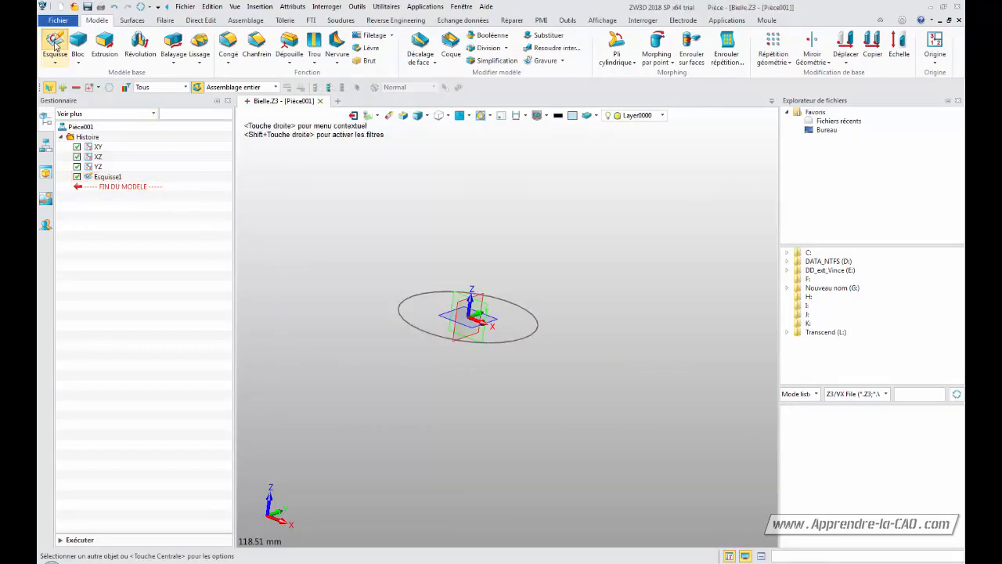
Create a second sketch on the XY plane with the default orientation.
left_click(54, 45)
left_click(493, 322)
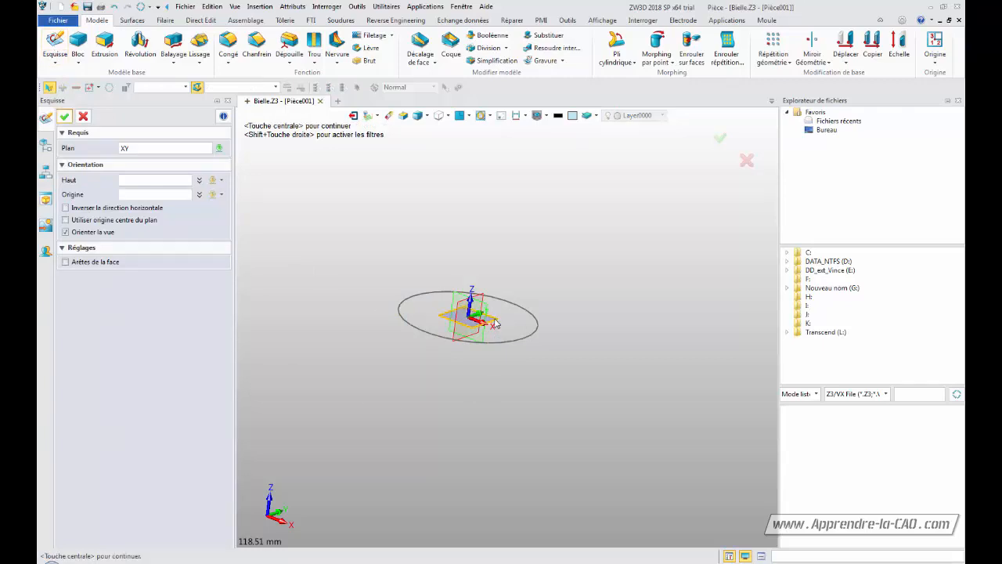
left_click(64, 118)
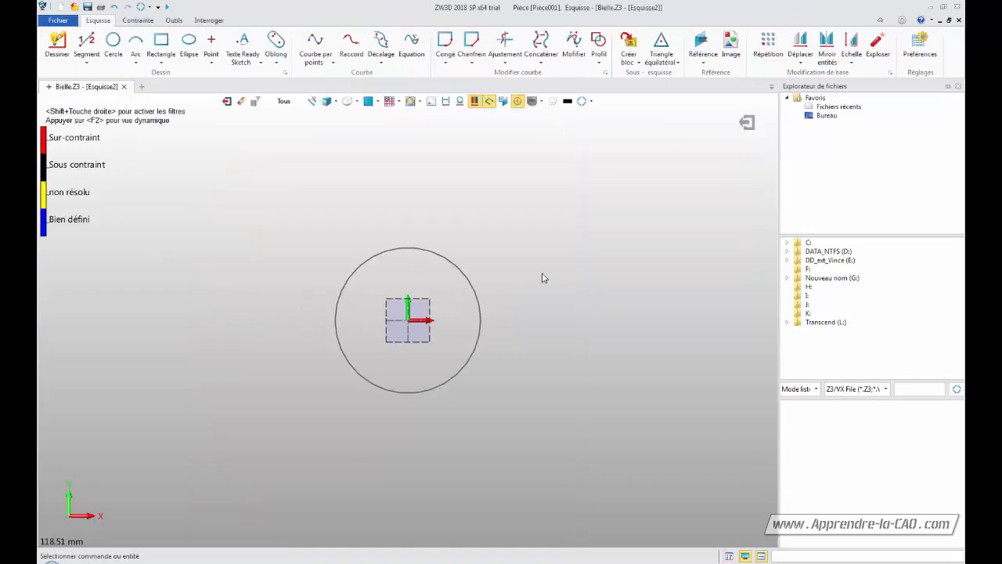
Draw a 22 mm diameter circle centred about 76 mm vertically above the origin.
middle_click_drag(527, 233, 561, 334)
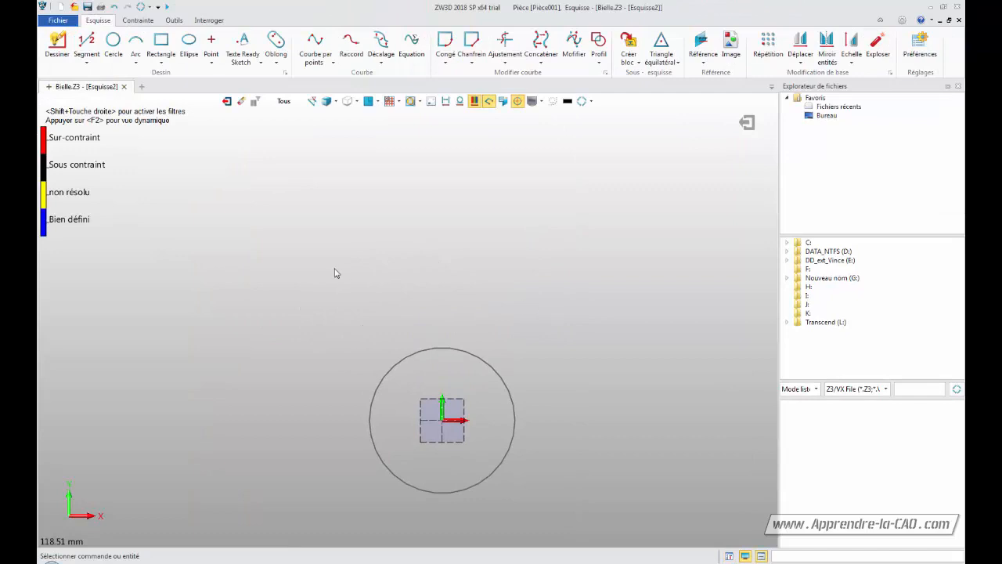
left_click(113, 41)
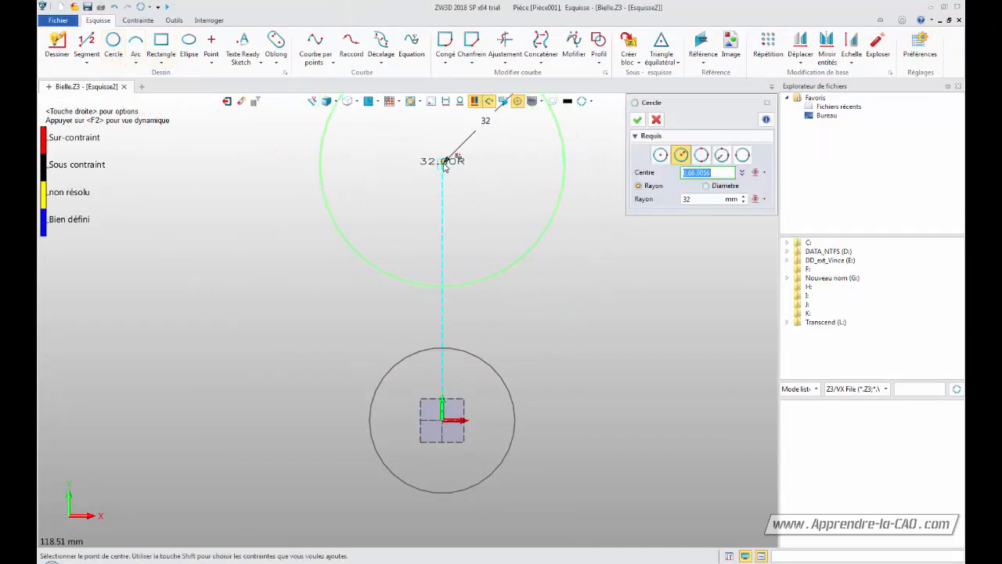
middle_click_drag(443, 157, 450, 253)
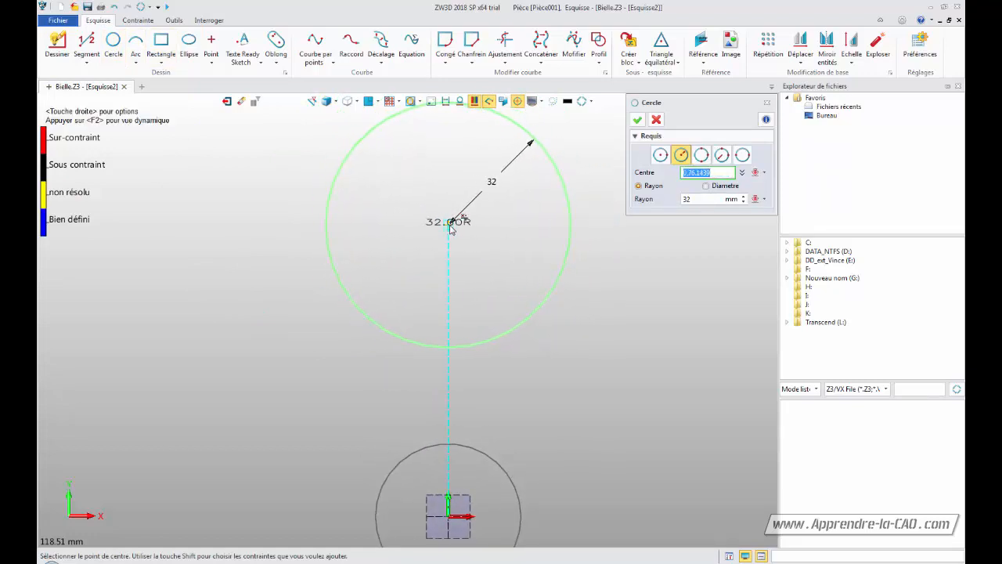
left_click(450, 225)
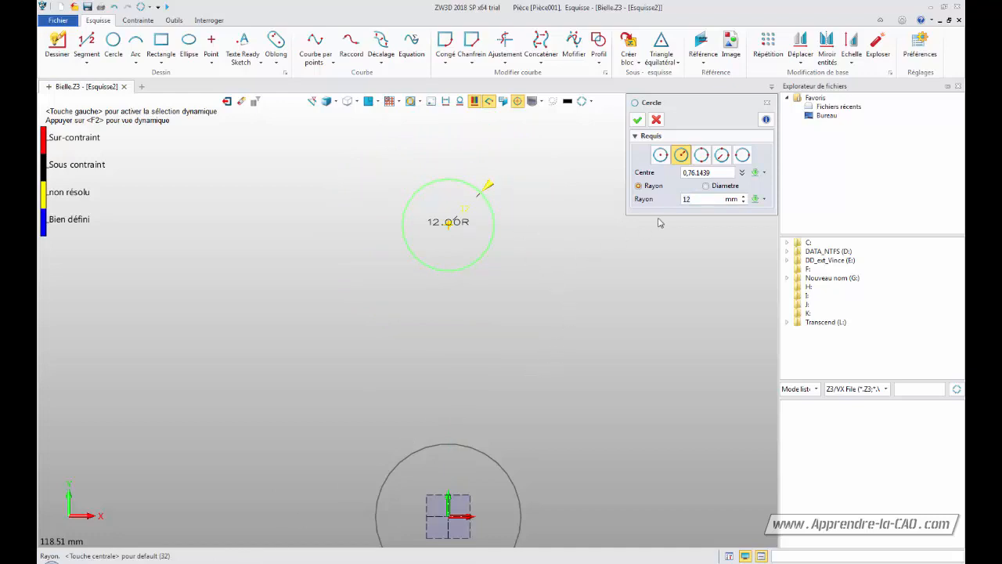
left_click(706, 186)
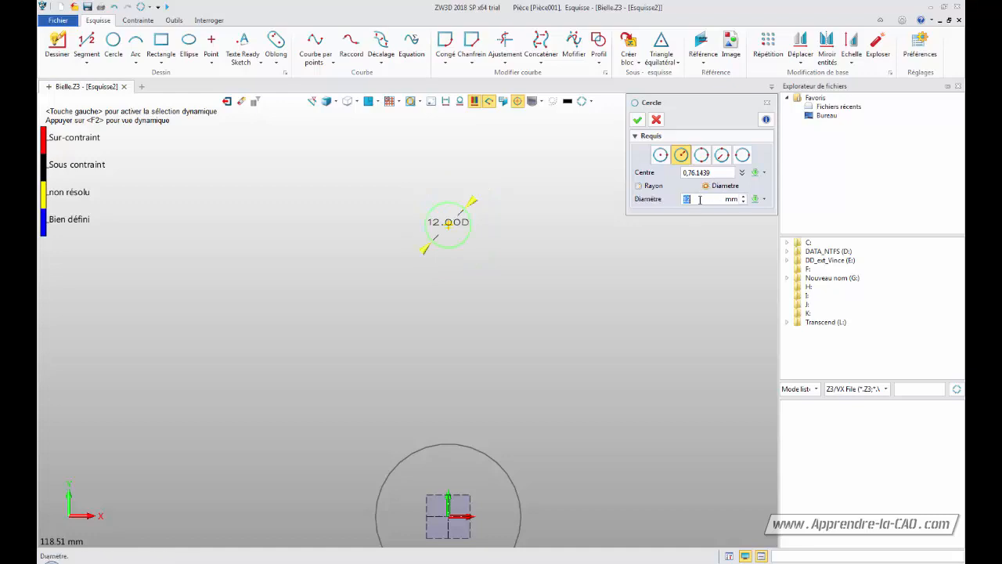
left_click(699, 199)
type("22")
key("Return")
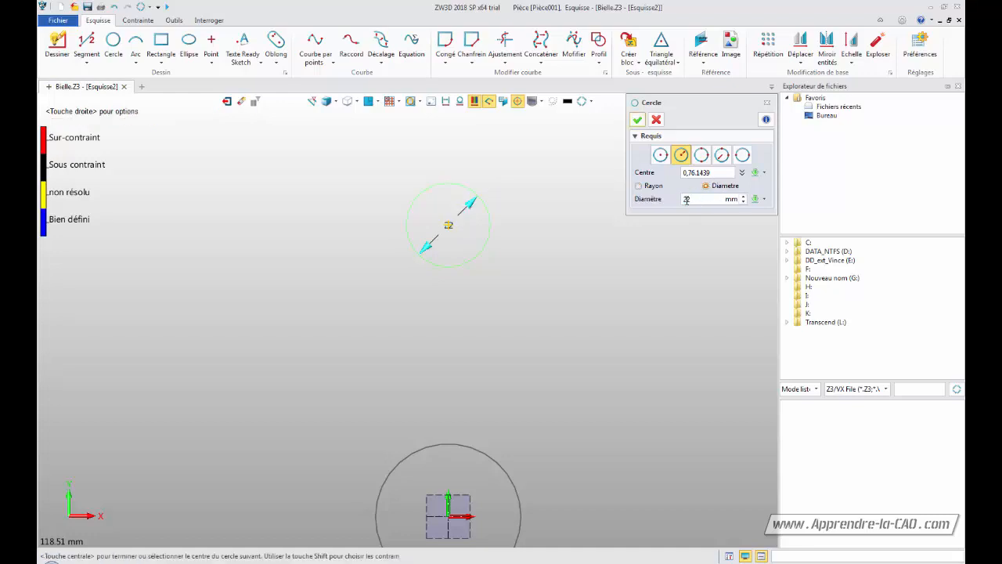
left_click(637, 119)
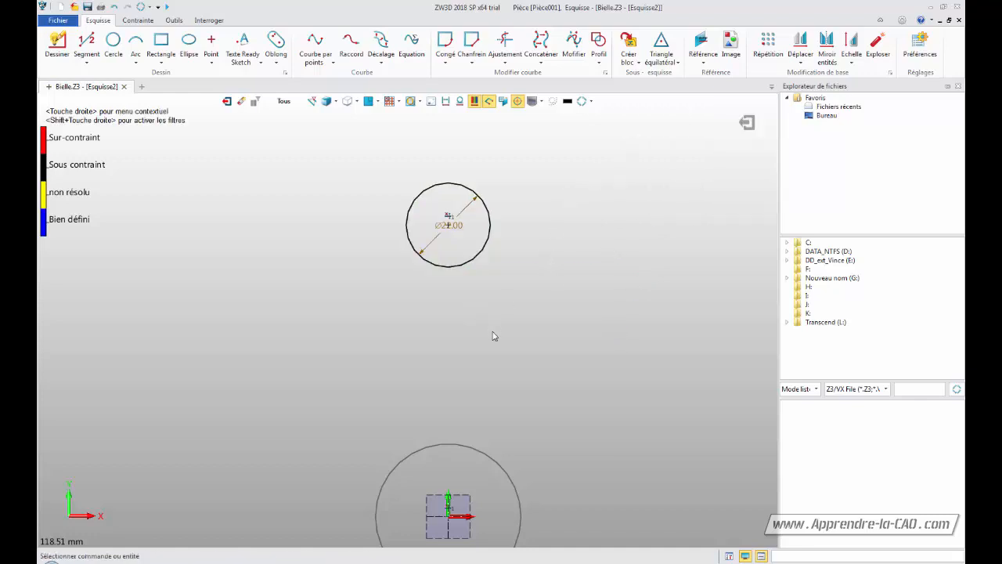
Add a 100 mm vertical dimension between the origin and the small circle's centre, and exit the sketch.
middle_click_drag(493, 333, 493, 291)
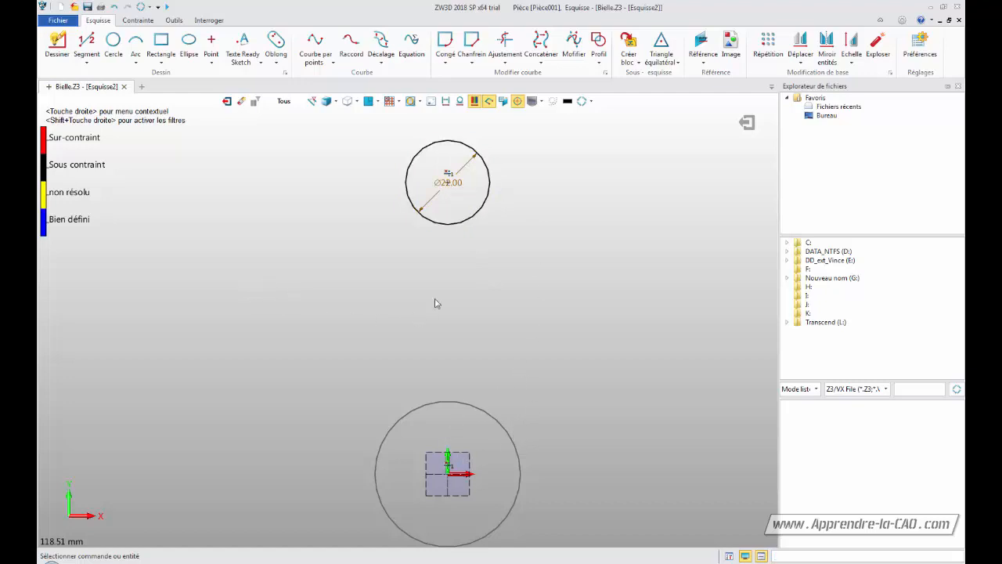
left_click(127, 23)
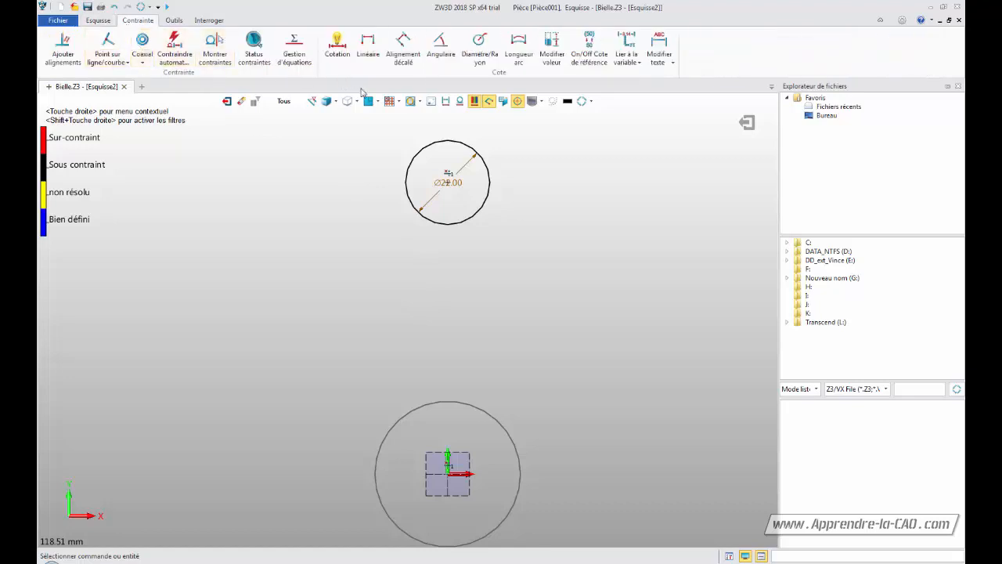
left_click(368, 49)
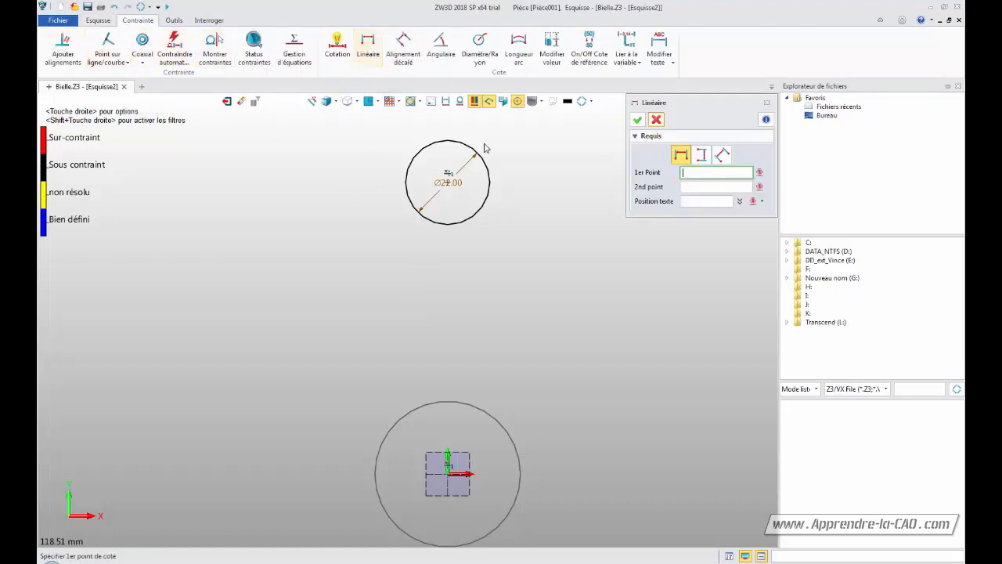
left_click(702, 155)
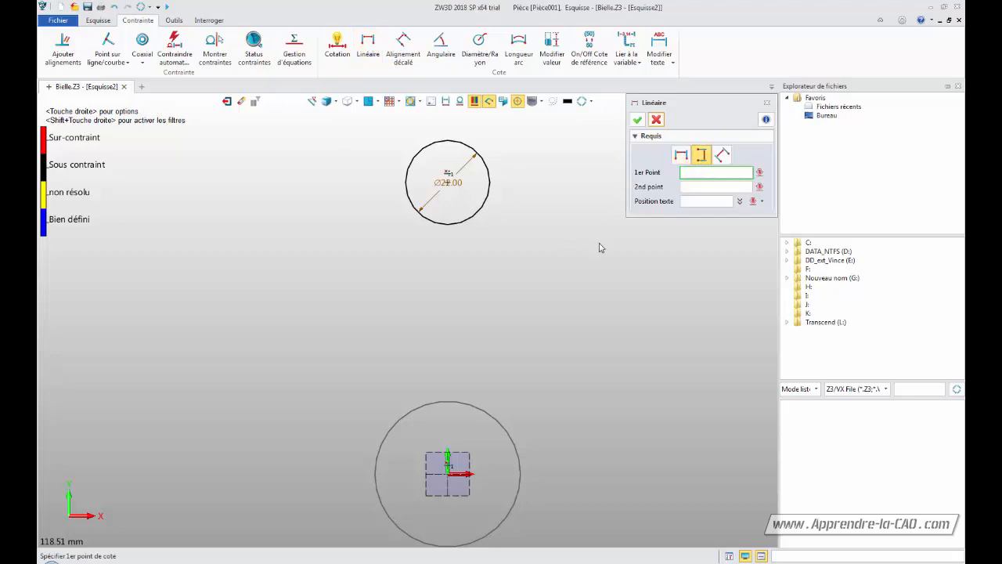
left_click(447, 474)
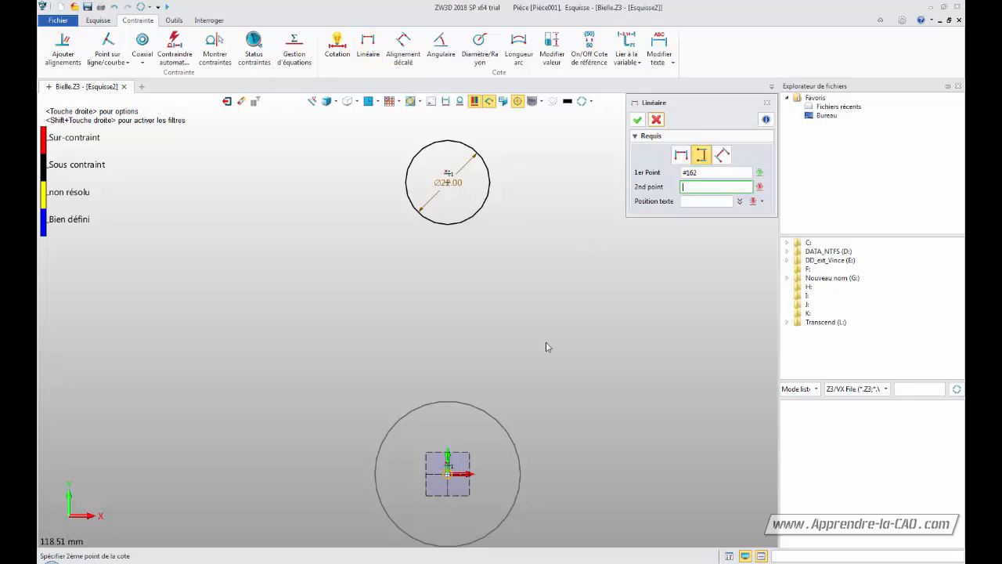
left_click(447, 182)
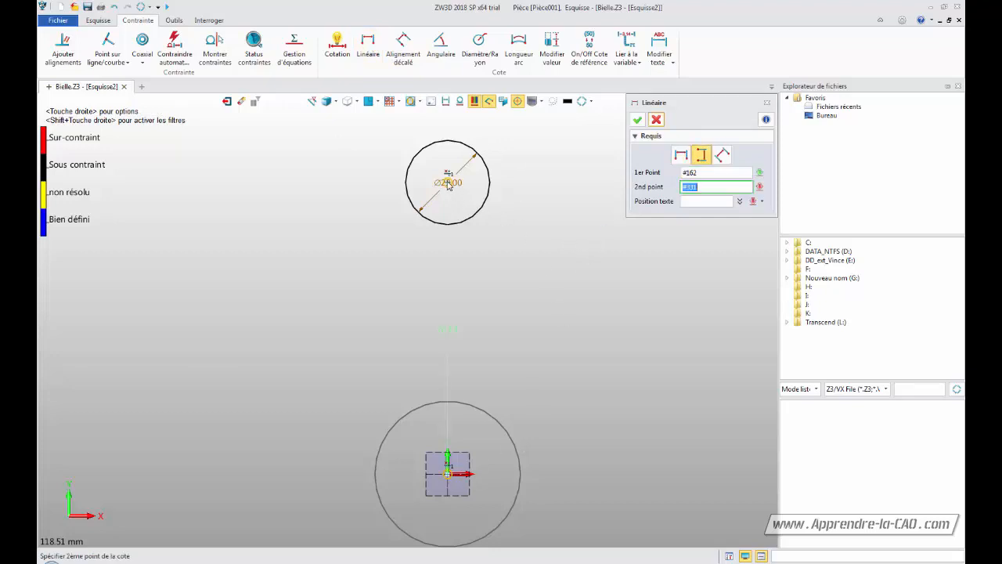
left_click(550, 329)
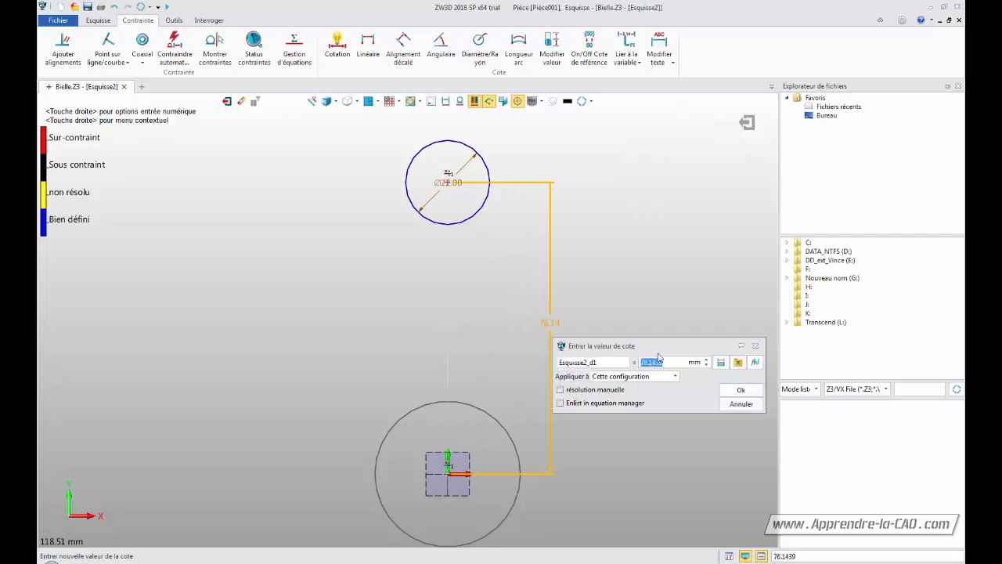
type("100")
key("Return")
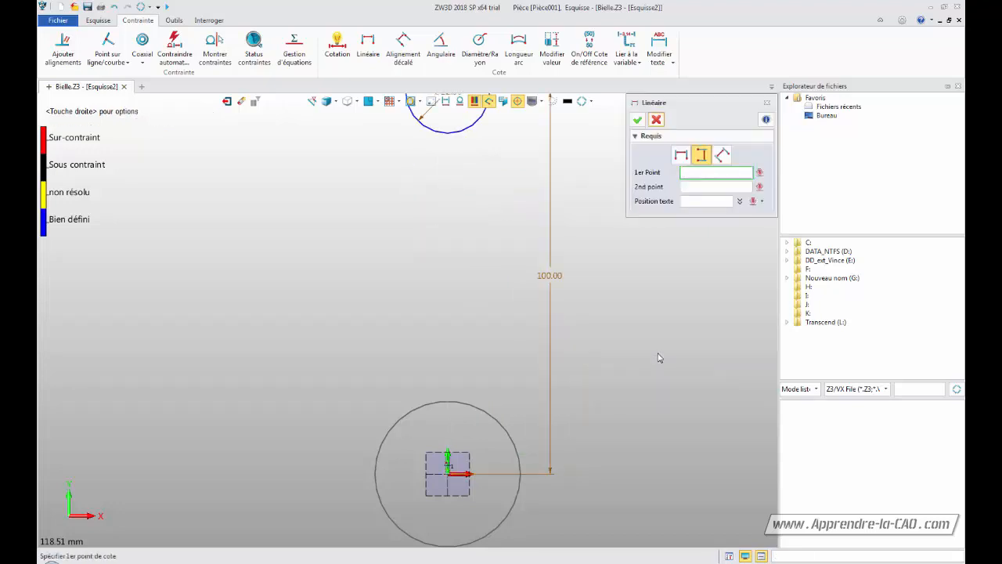
left_click(637, 119)
left_click(748, 125)
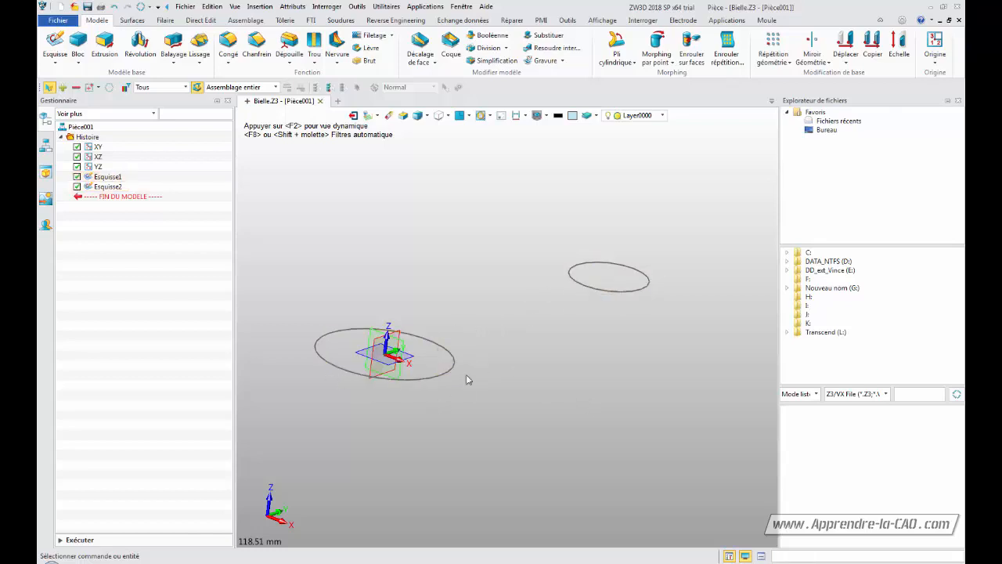
Reopen the 19 mm radius circle's sketch and draw a vertical 38 mm line across the circle through its centre.
double_click(428, 344)
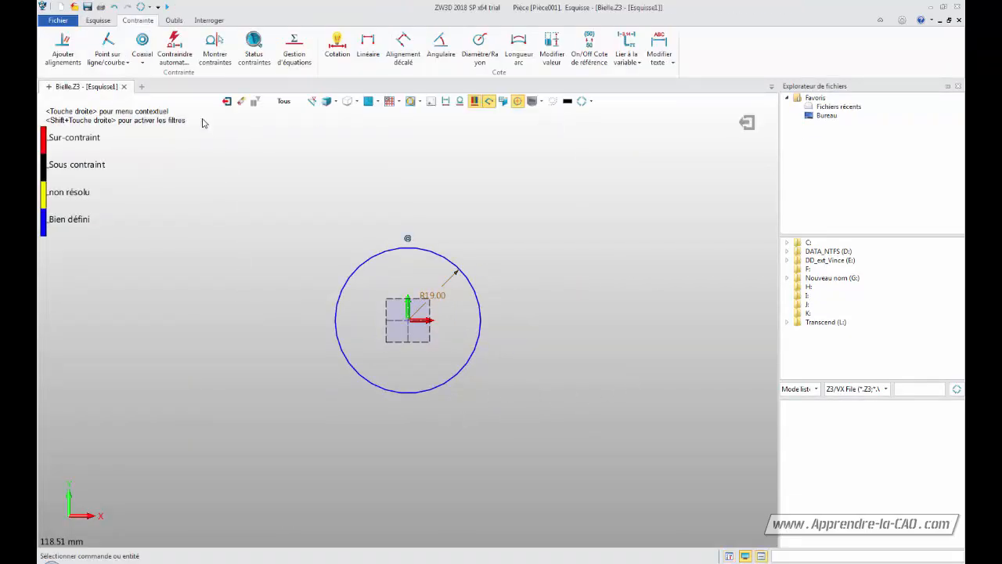
left_click(98, 21)
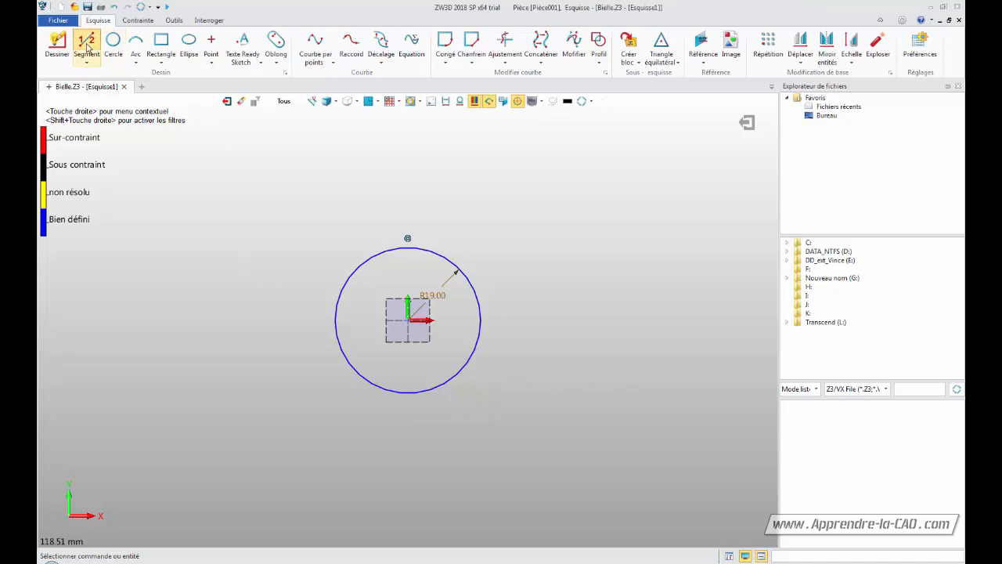
left_click(86, 41)
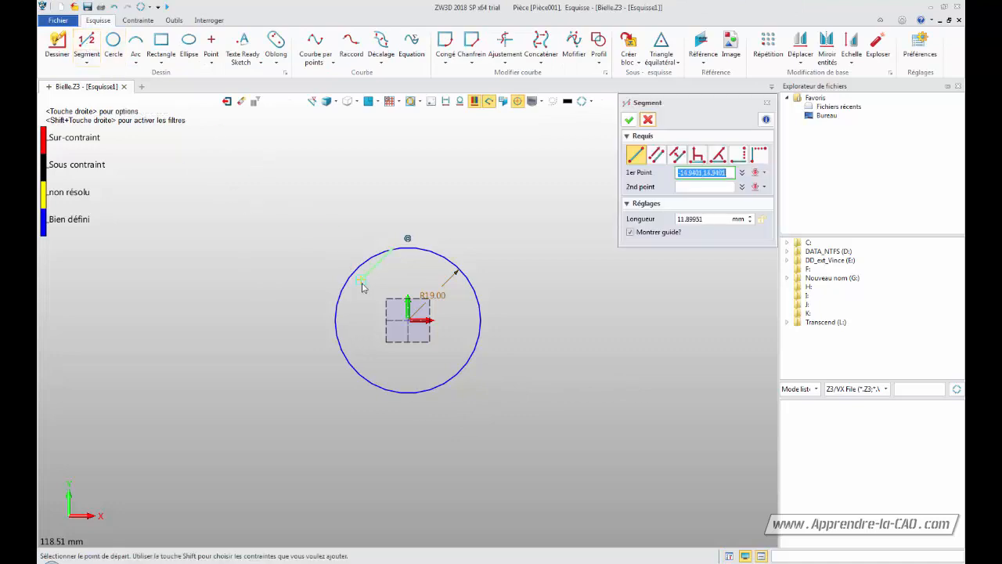
left_click(408, 392)
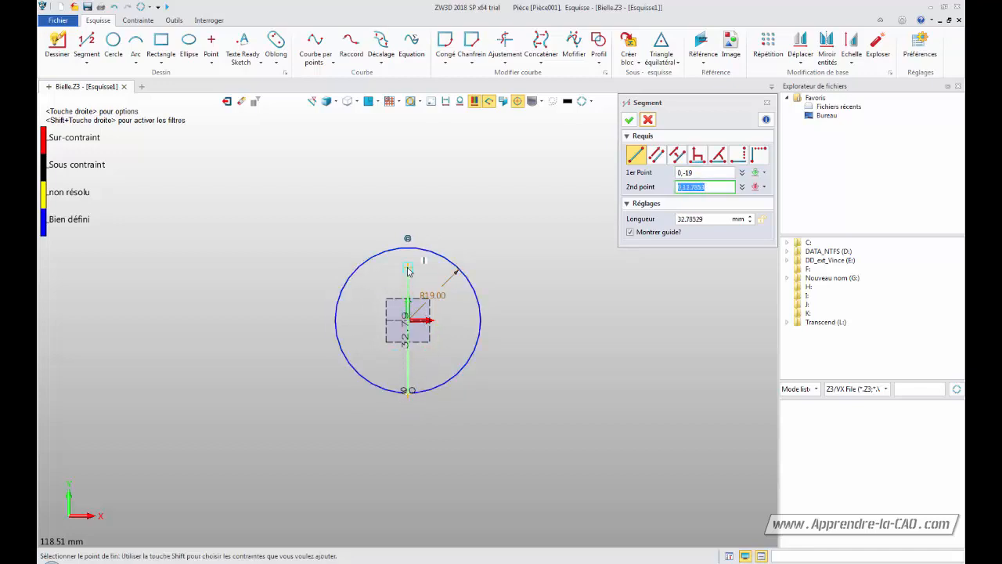
left_click(408, 252)
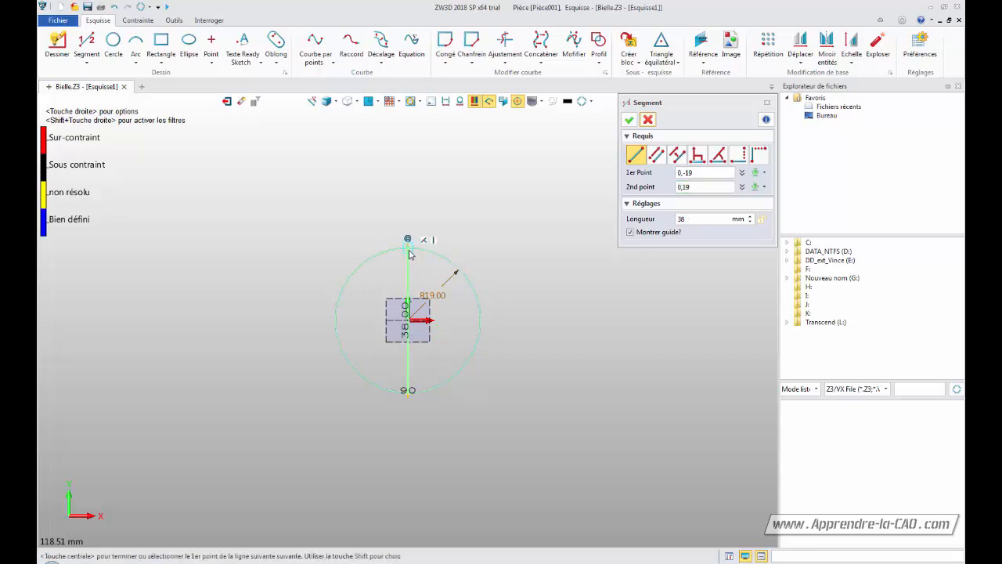
left_click(630, 119)
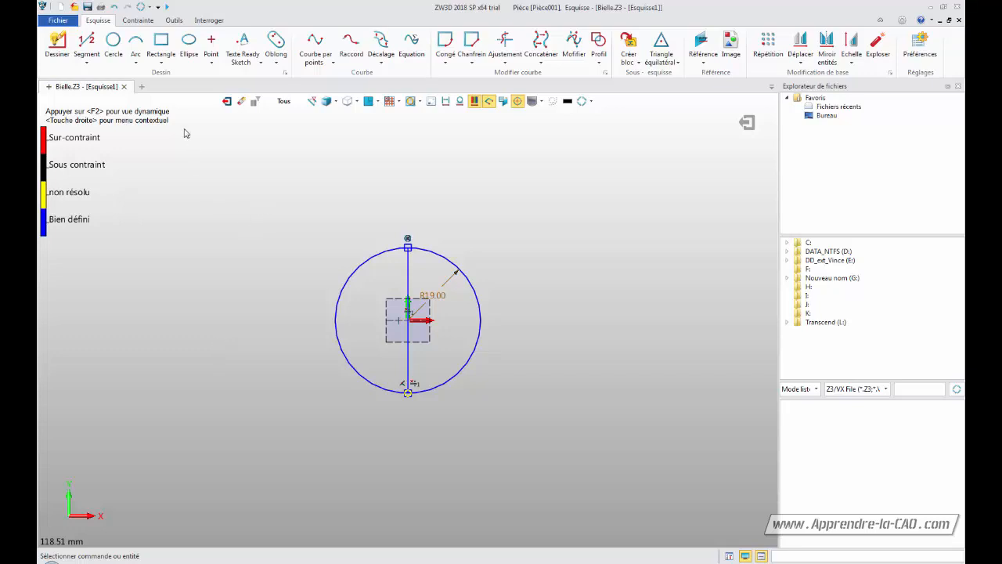
left_click(174, 22)
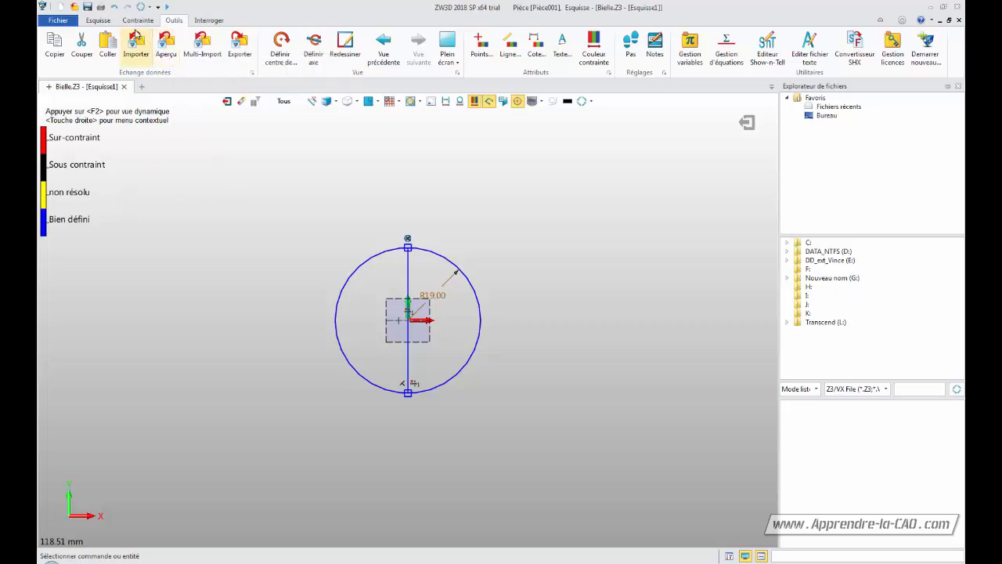
left_click(101, 21)
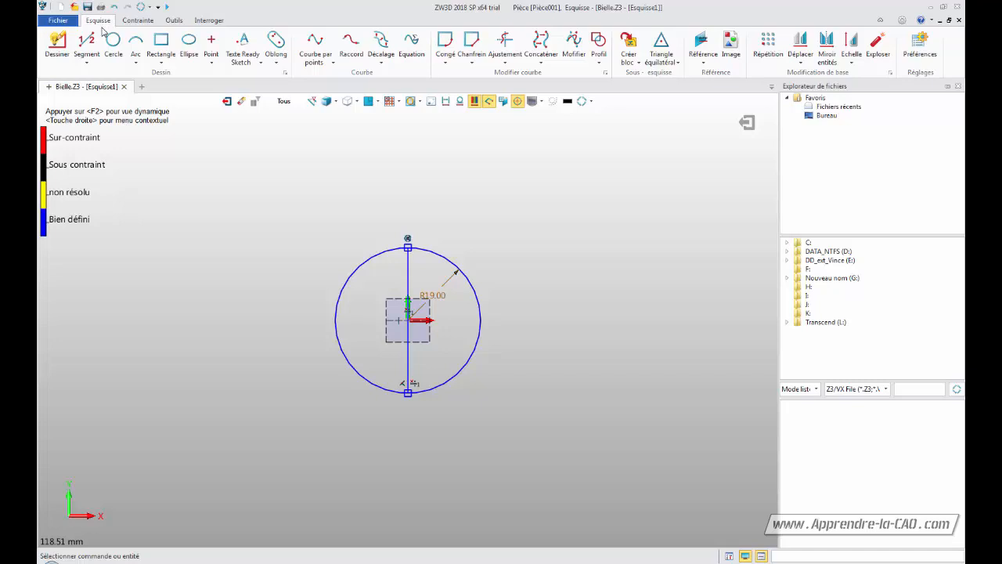
left_click(138, 24)
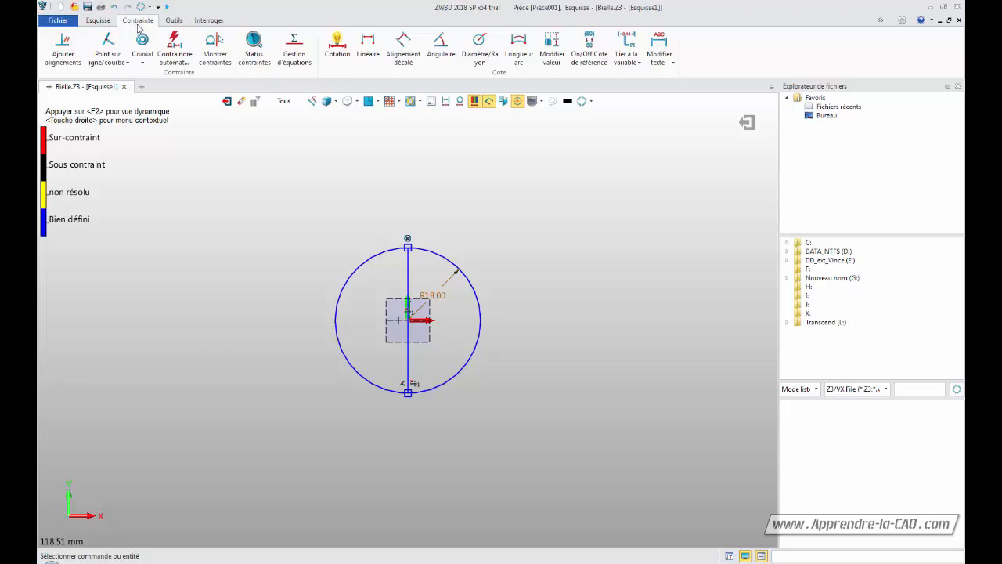
left_click(175, 21)
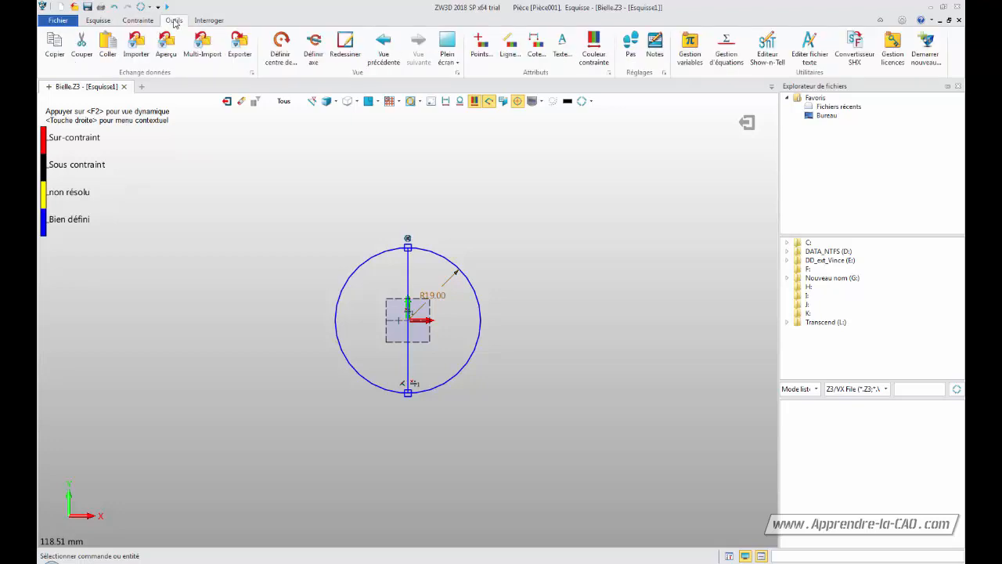
left_click(144, 22)
left_click(171, 22)
left_click(140, 22)
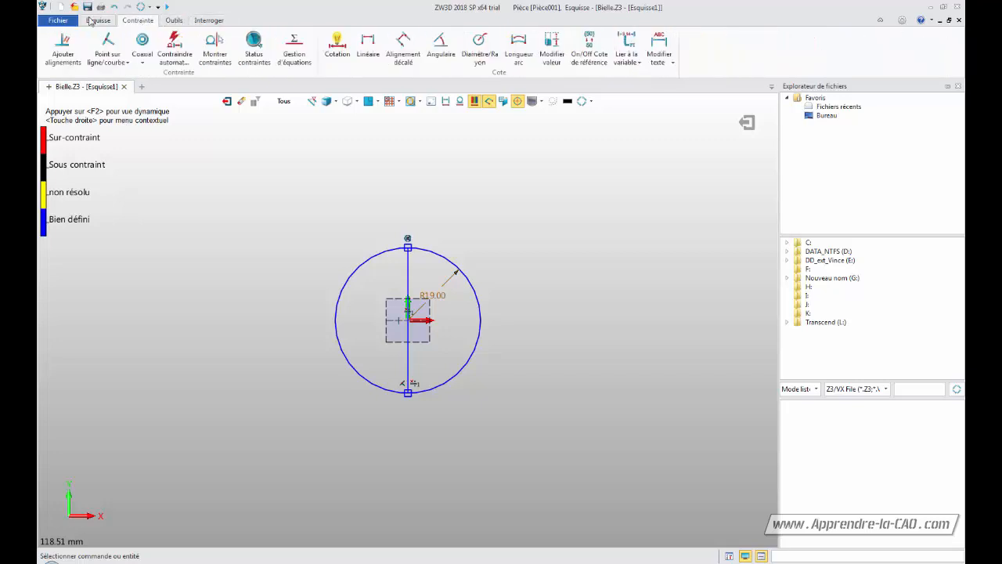
Trim away the left half of the 19 mm radius circle up to the vertical line, and exit the sketch.
left_click(97, 23)
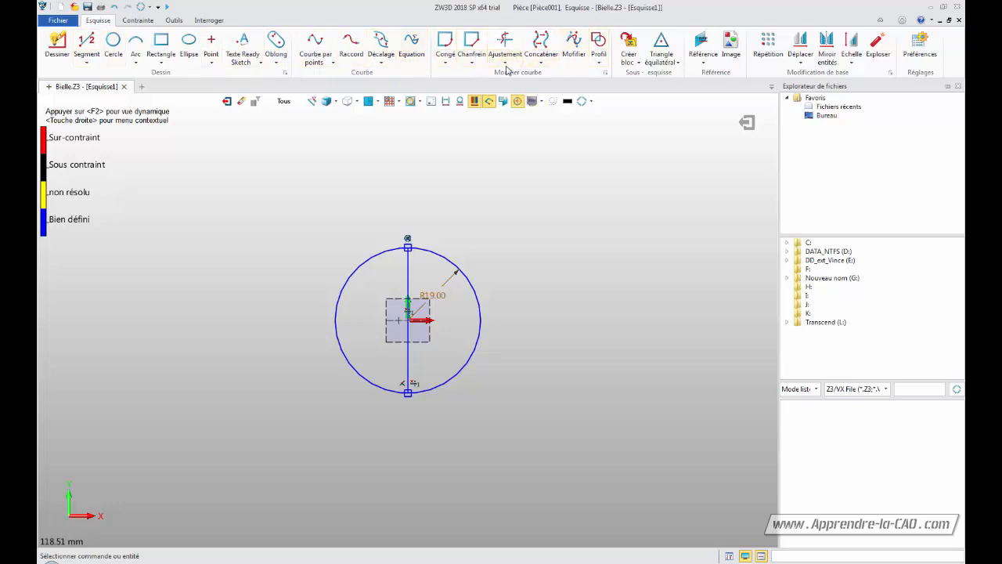
left_click(506, 64)
left_click(512, 41)
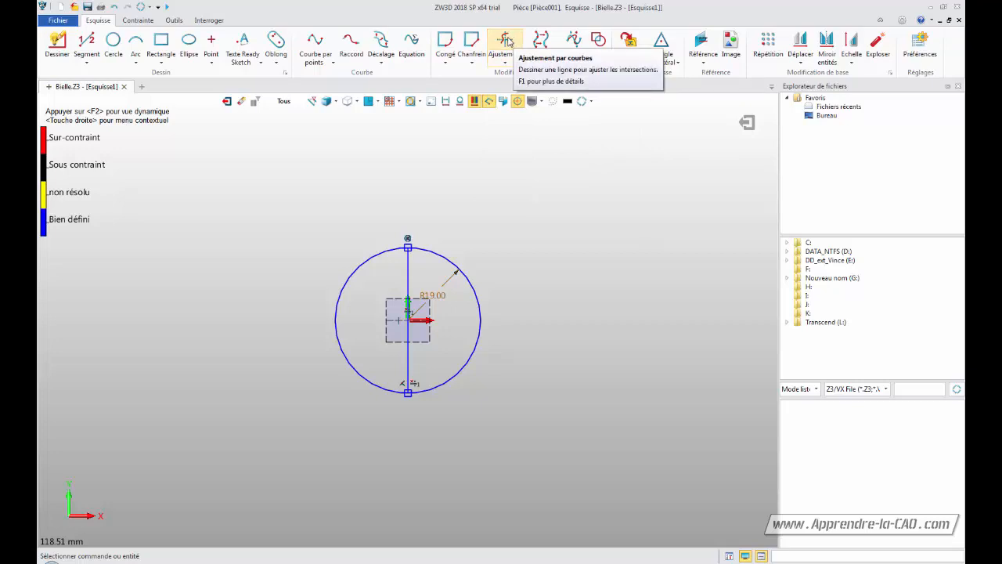
left_click(505, 63)
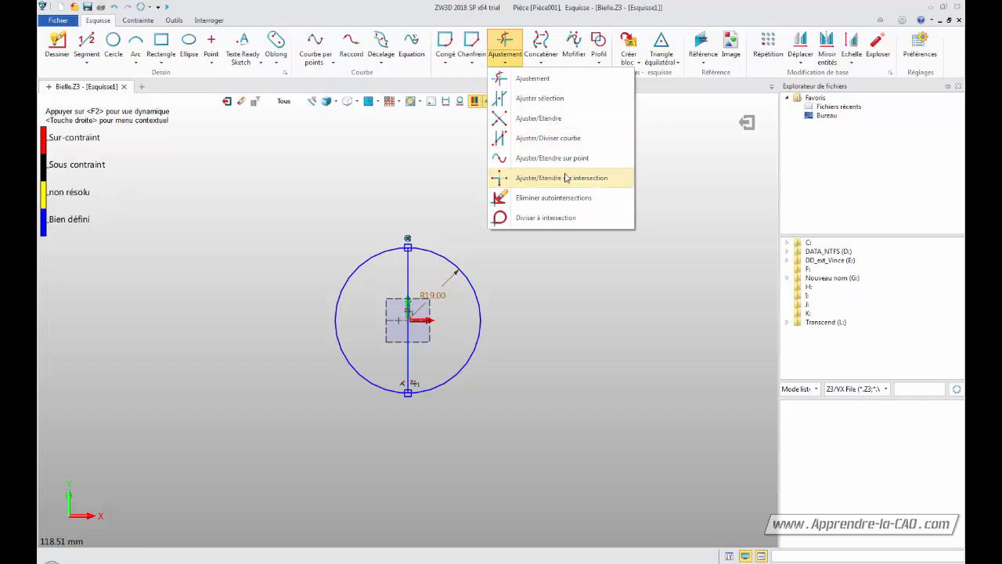
left_click(533, 80)
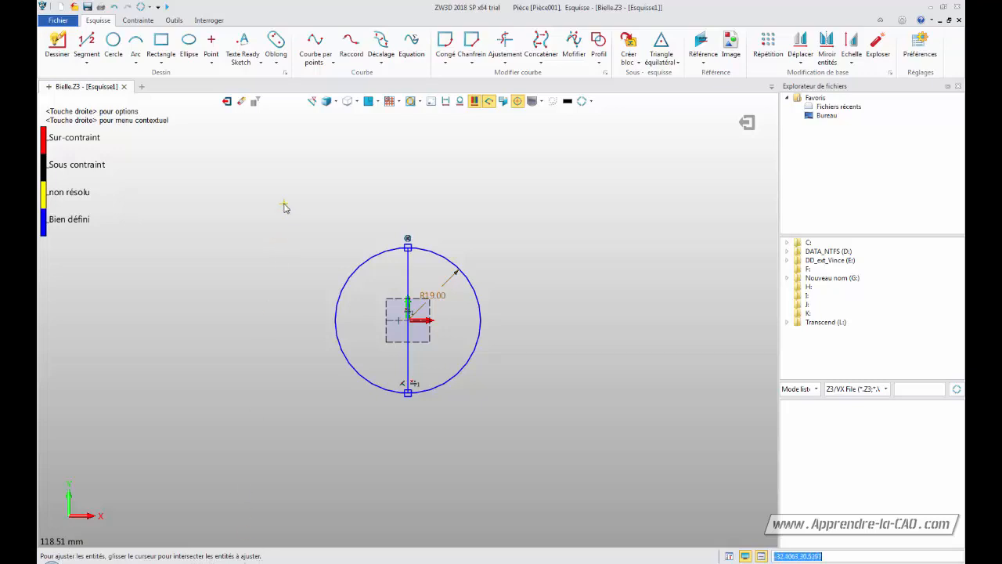
mouse_move(285, 205)
left_mouse_down()
mouse_move(354, 253)
mouse_move(367, 351)
left_mouse_up()
left_click_drag(353, 414, 339, 414)
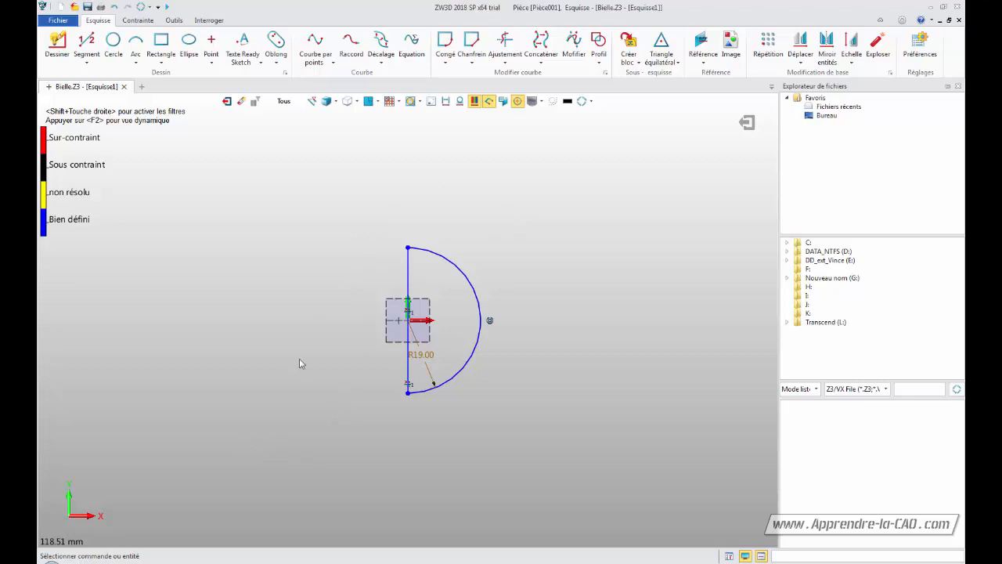
left_click(746, 123)
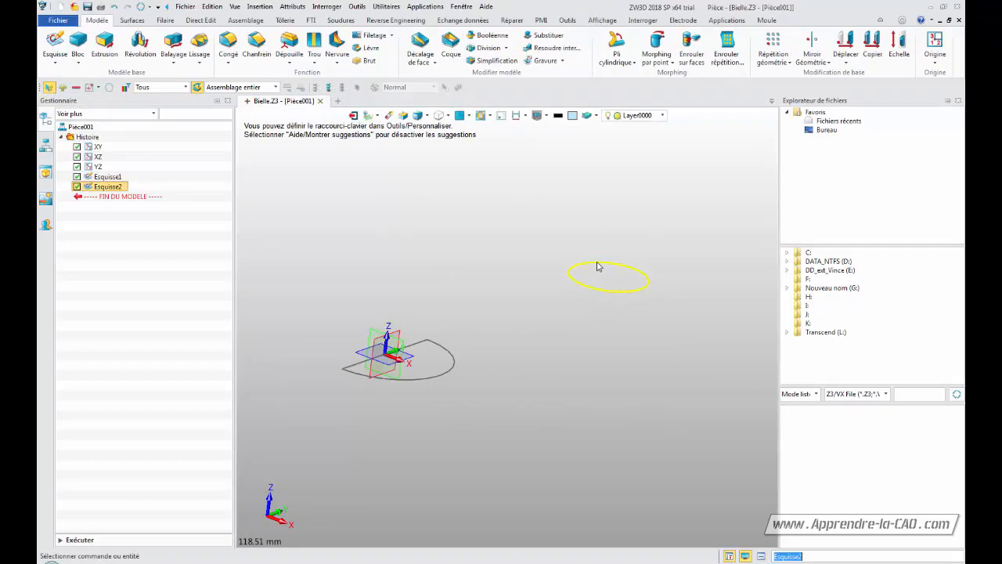
Reopen the 22 mm circle's sketch and draw a vertical 22 mm line across the circle through its centre.
double_click(600, 268)
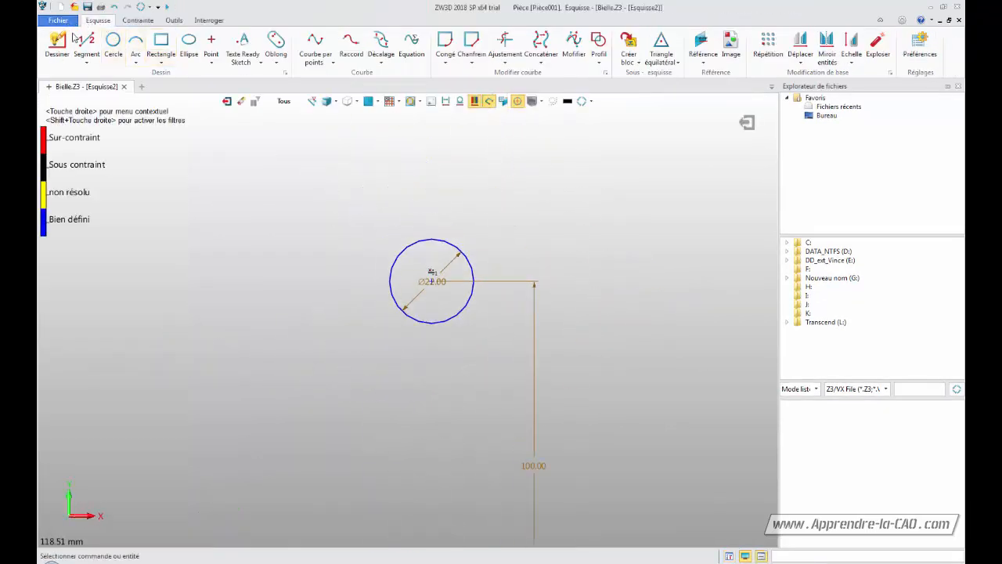
left_click(86, 45)
left_click(431, 324)
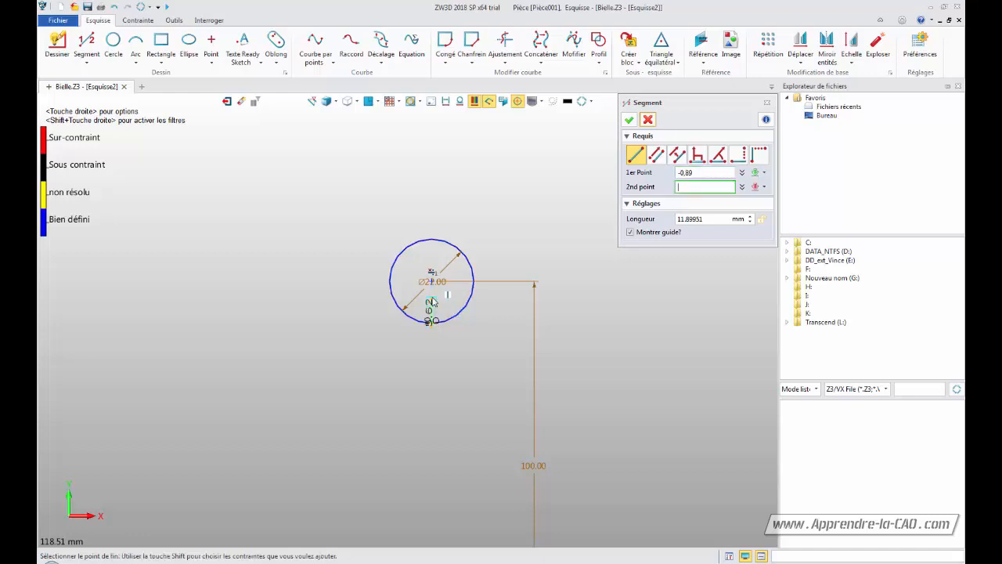
left_click(432, 243)
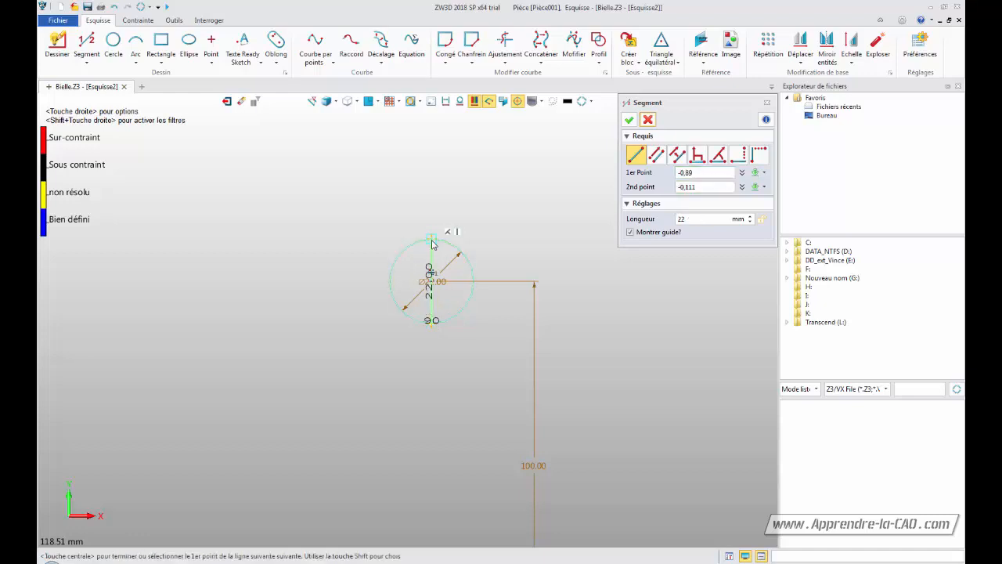
left_click(629, 120)
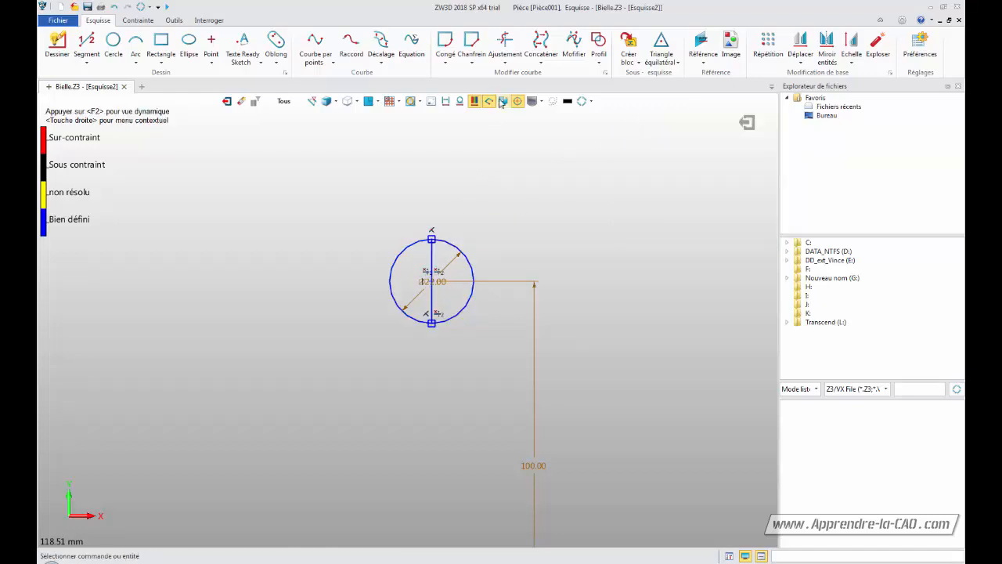
Trim away the left half of the 22 mm circle up to the vertical line, and exit the sketch.
left_click(505, 43)
left_click_drag(374, 198, 417, 317)
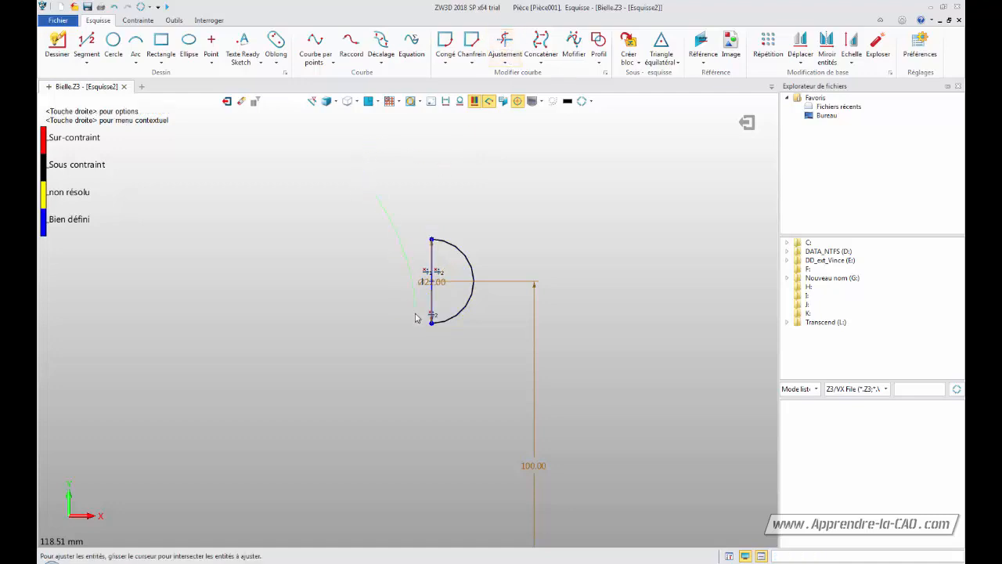
left_click(748, 124)
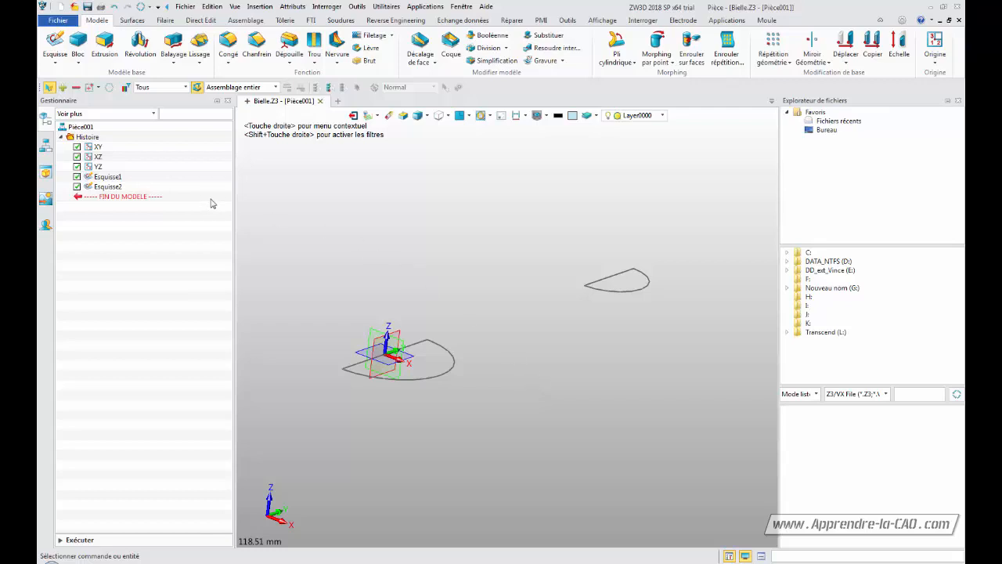
Extrude the 19 mm radius half-circle sketch from 0 to 9 mm as a new base solid.
left_click(107, 177)
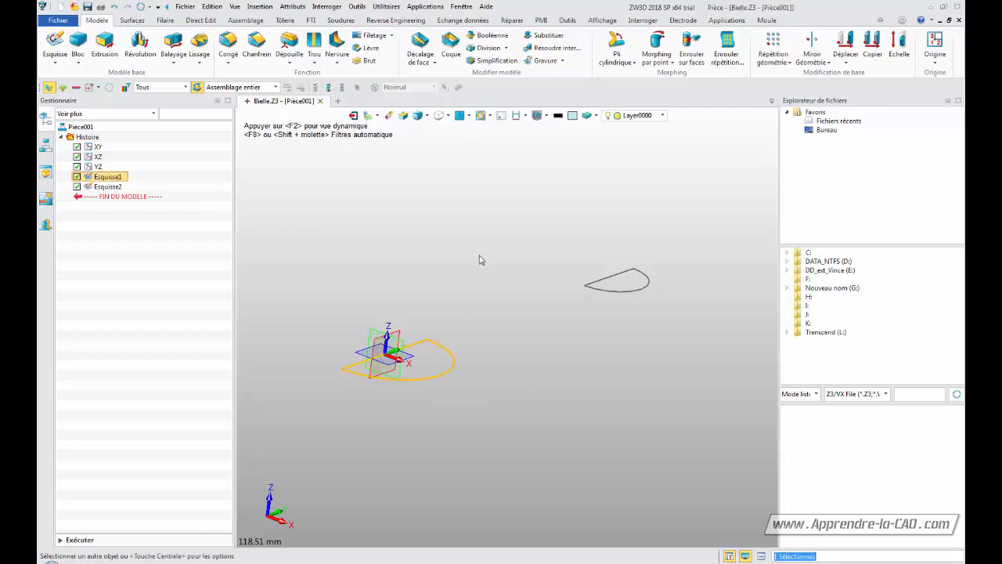
left_click(111, 55)
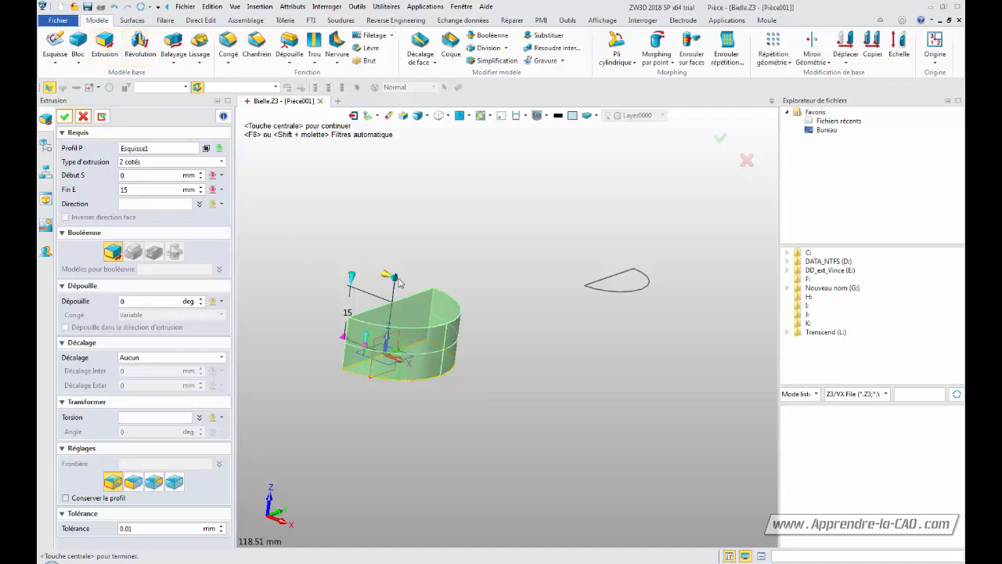
left_click(354, 278)
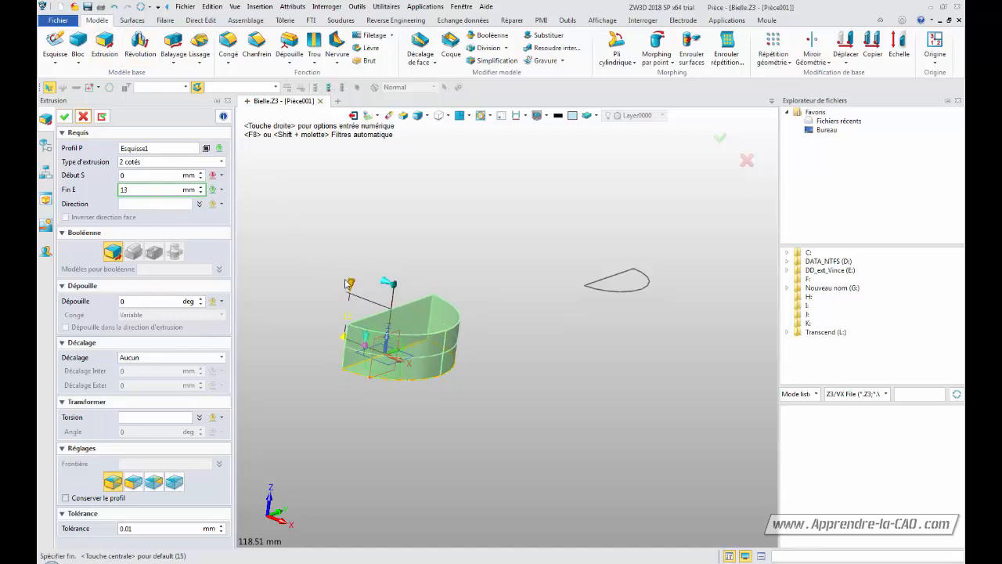
left_click(350, 291)
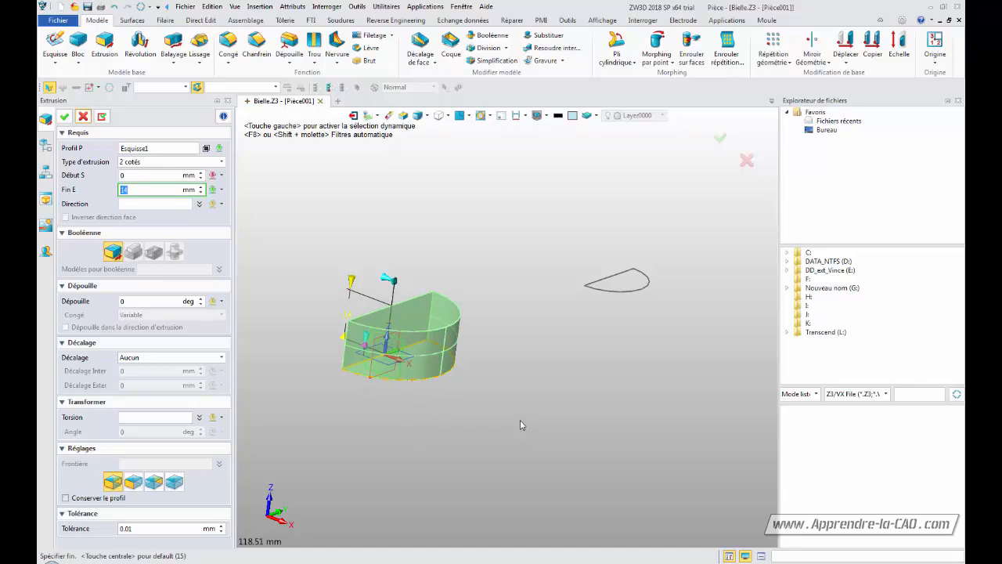
left_click_drag(351, 281, 349, 301)
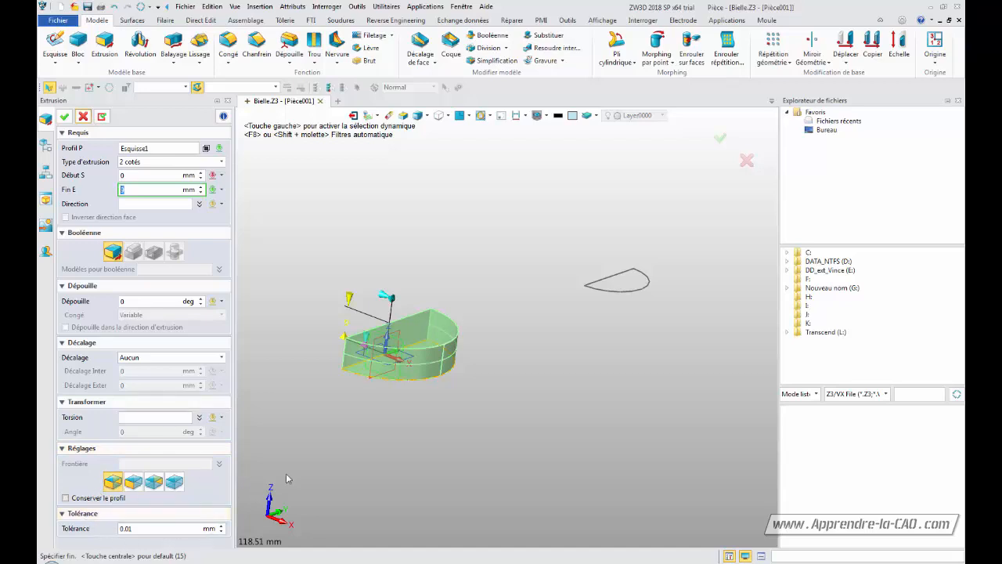
left_click(719, 139)
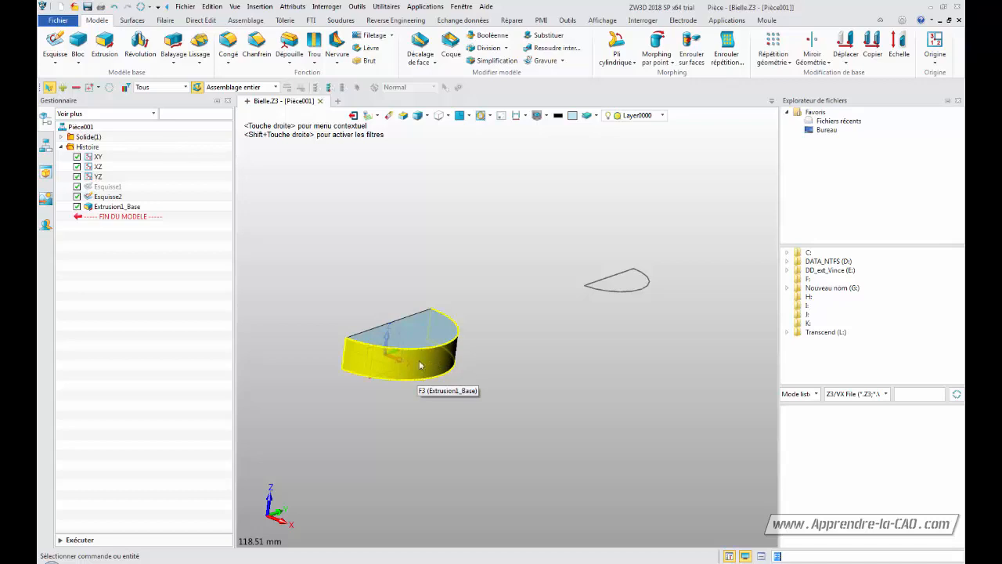
Display the larger half-disc's extrusion dimensions and redefine the feature with an end height of 11 mm.
left_click(111, 207)
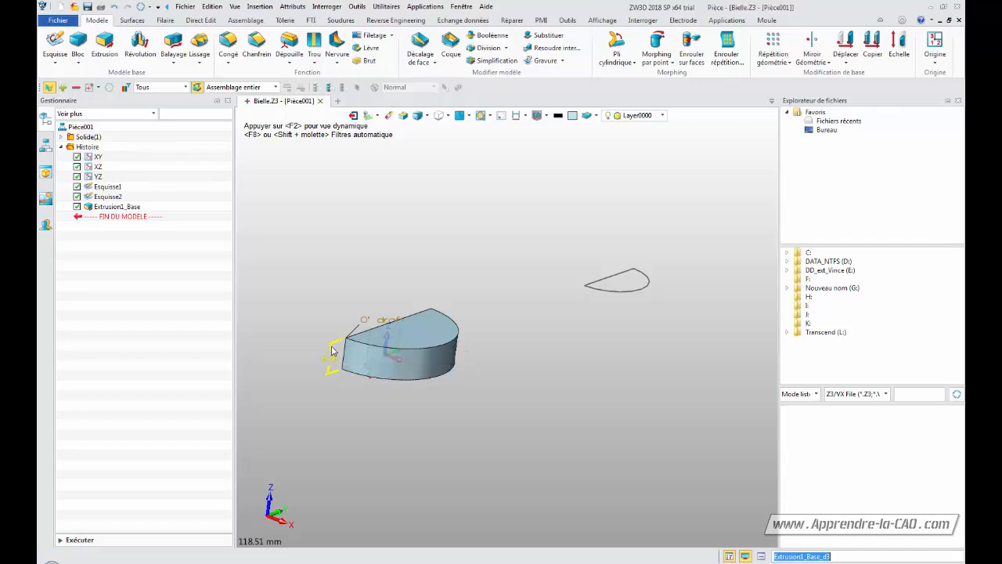
left_click(332, 350)
left_click(332, 345)
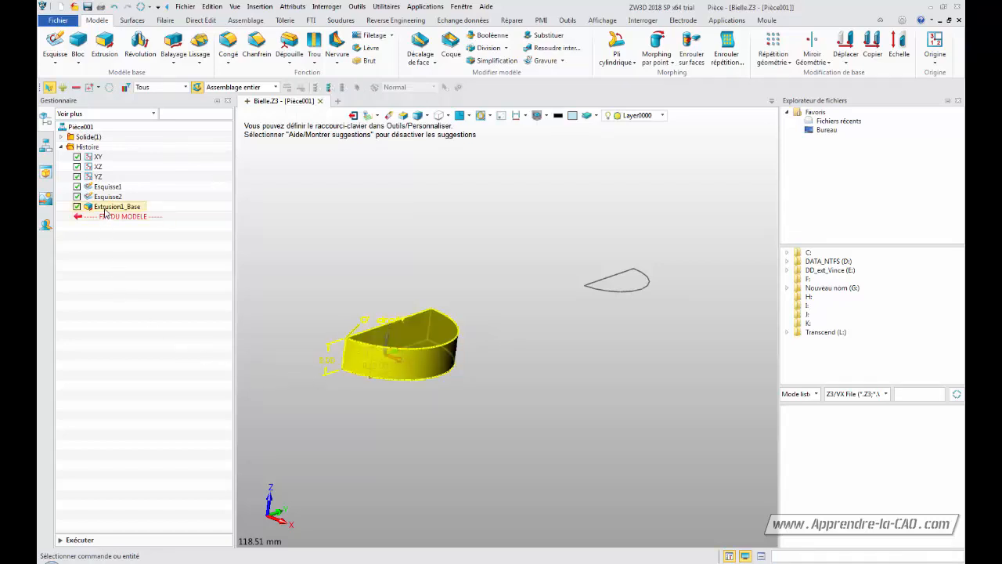
left_click(106, 208)
right_click(106, 208)
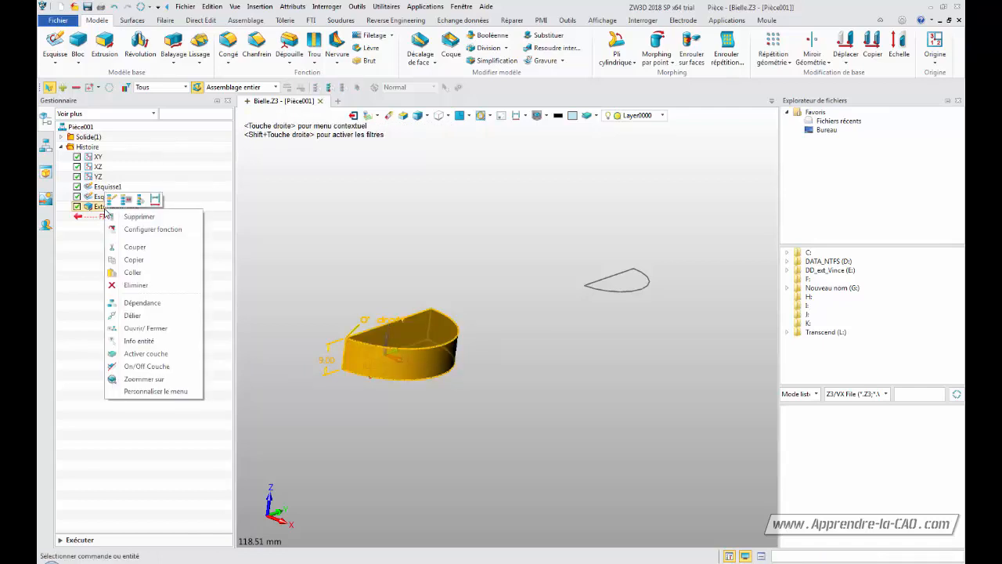
left_click(112, 201)
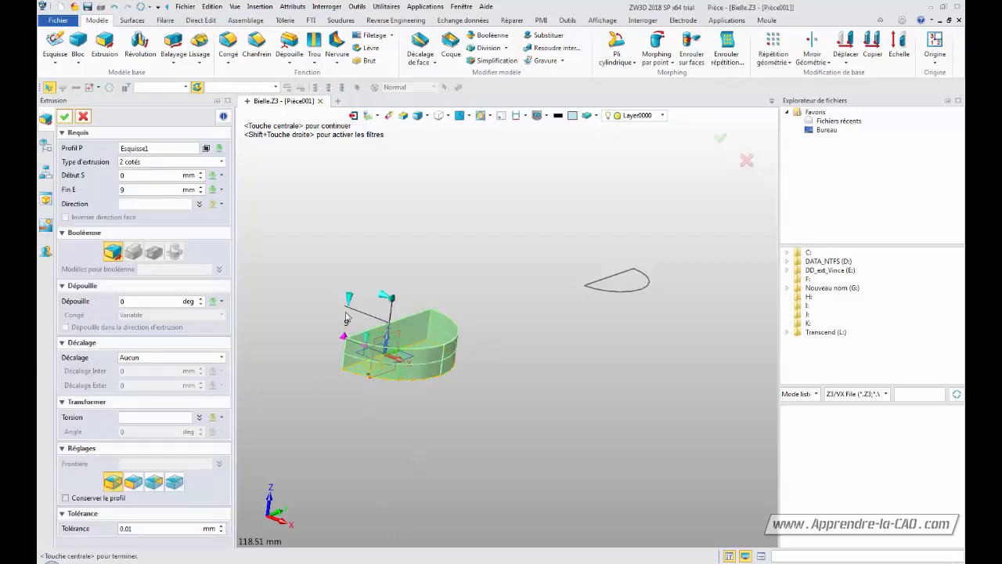
left_click_drag(349, 297, 350, 292)
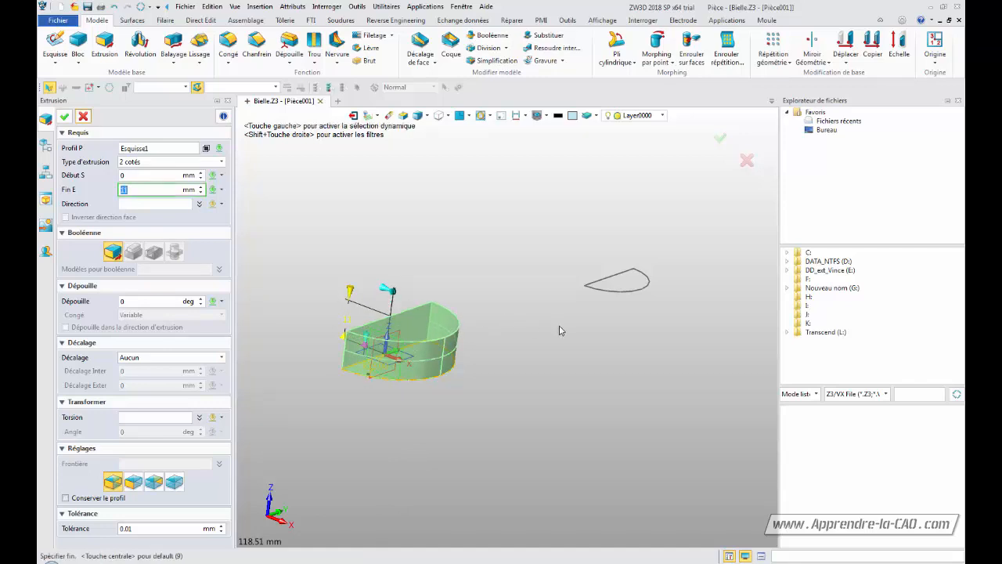
left_click(64, 117)
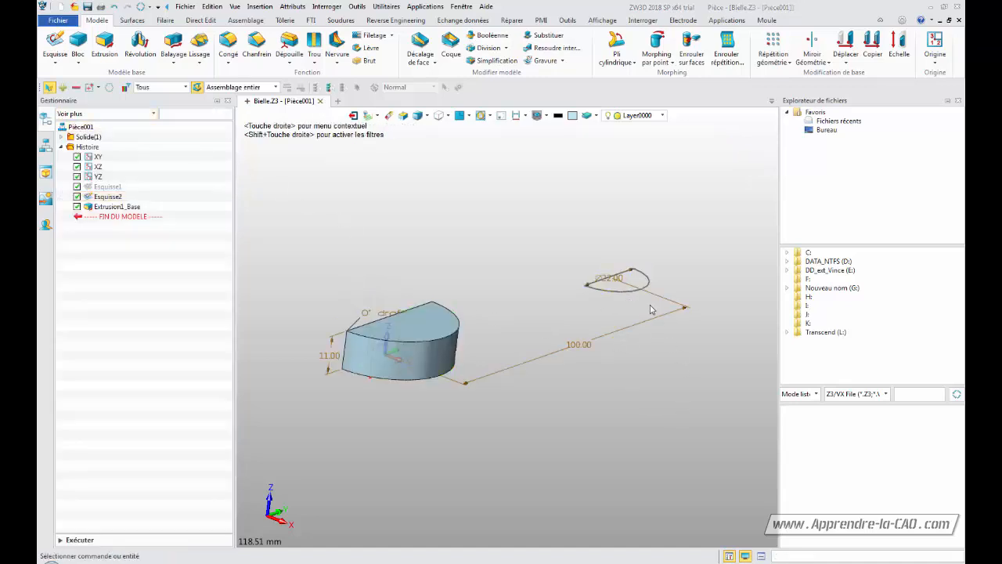
Extrude the 22 mm diameter half-circle sketch, linking its end height by expression to the larger half-disc's height dimension, Extrusion1_Base_d3.
left_click(630, 290)
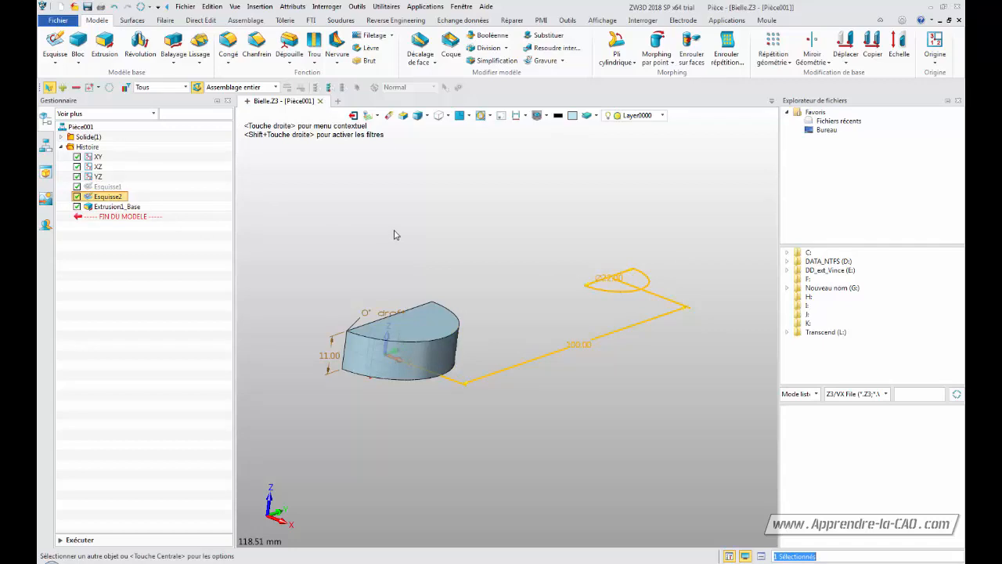
left_click(107, 49)
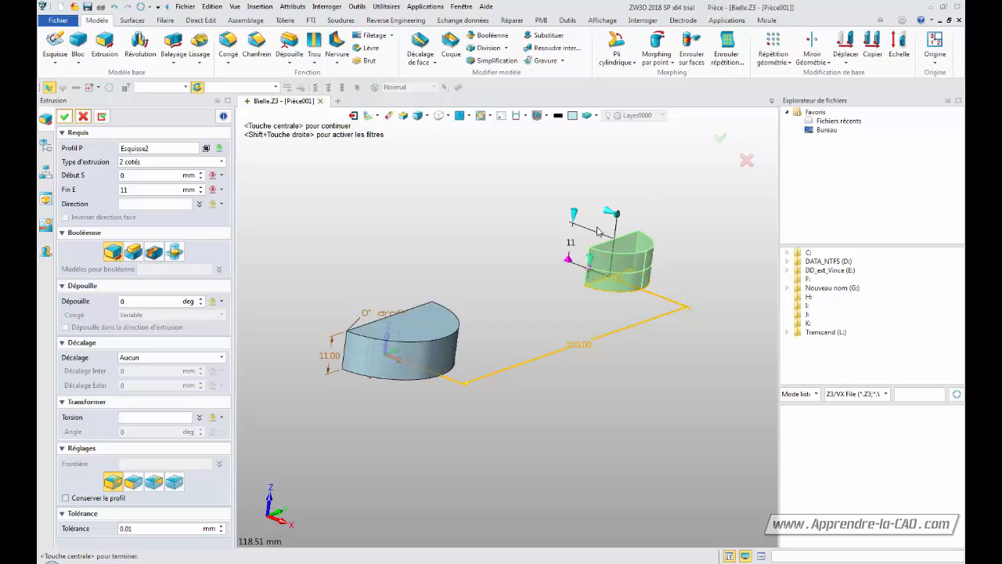
right_click(569, 246)
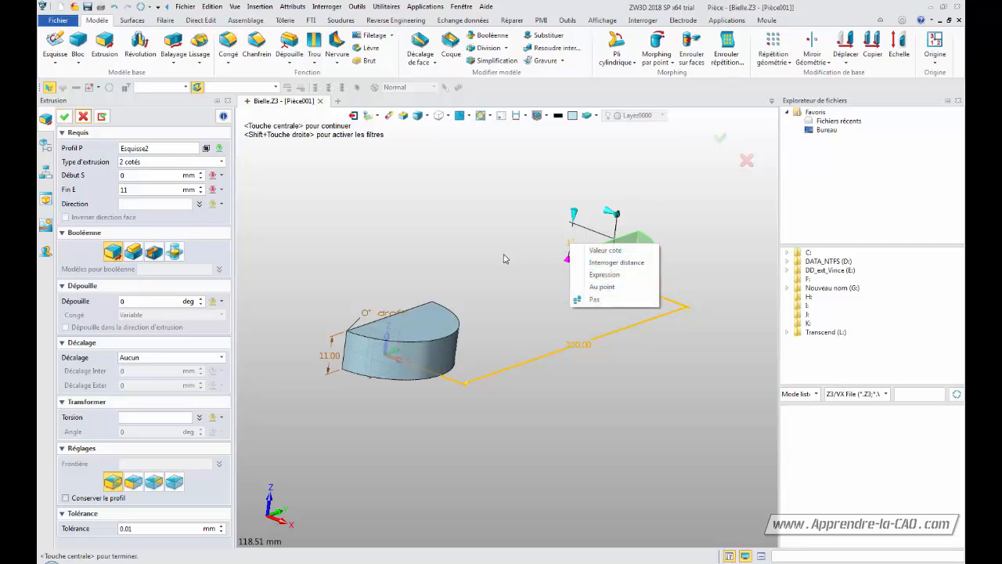
left_click(603, 274)
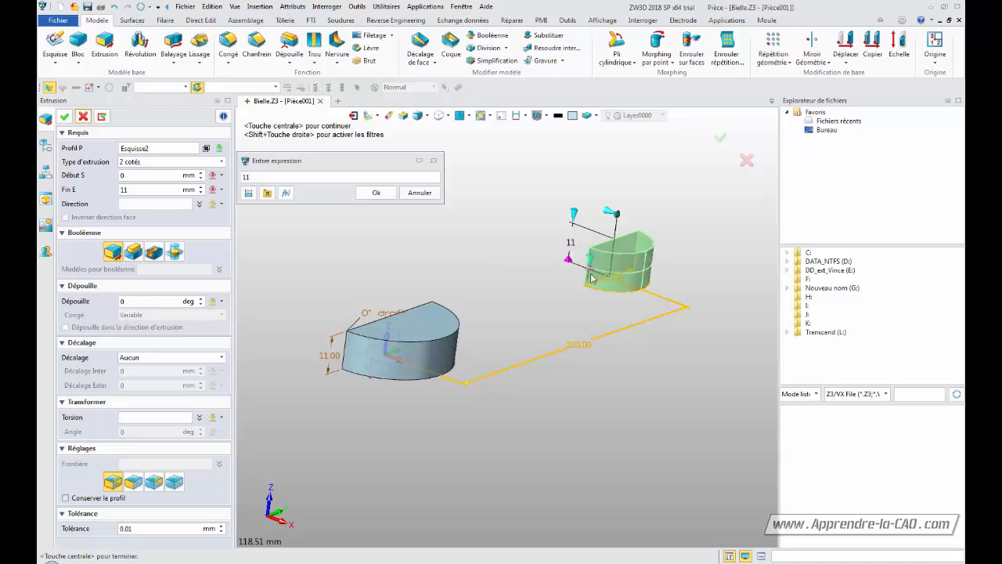
left_click(286, 194)
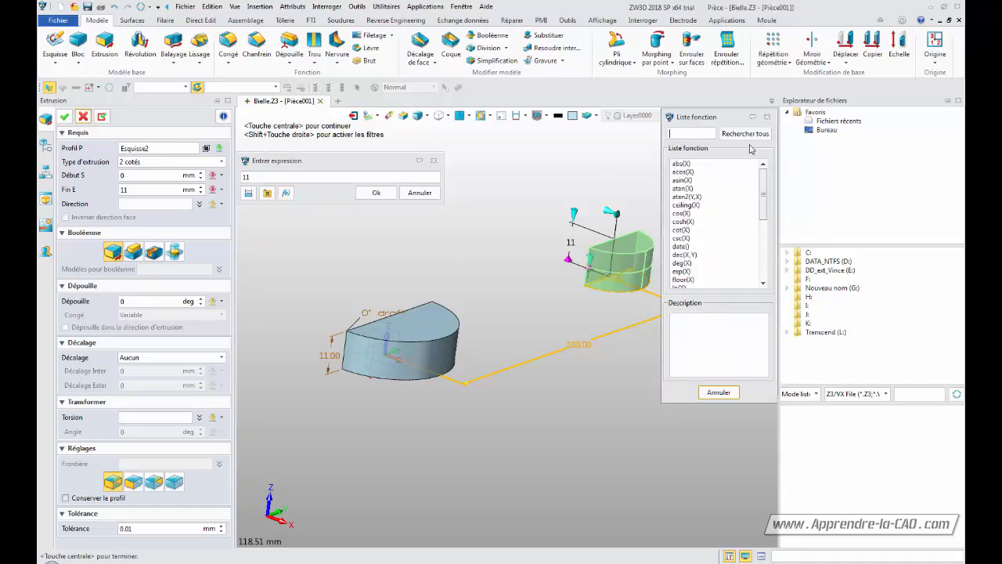
scroll(759, 193, "down", 2)
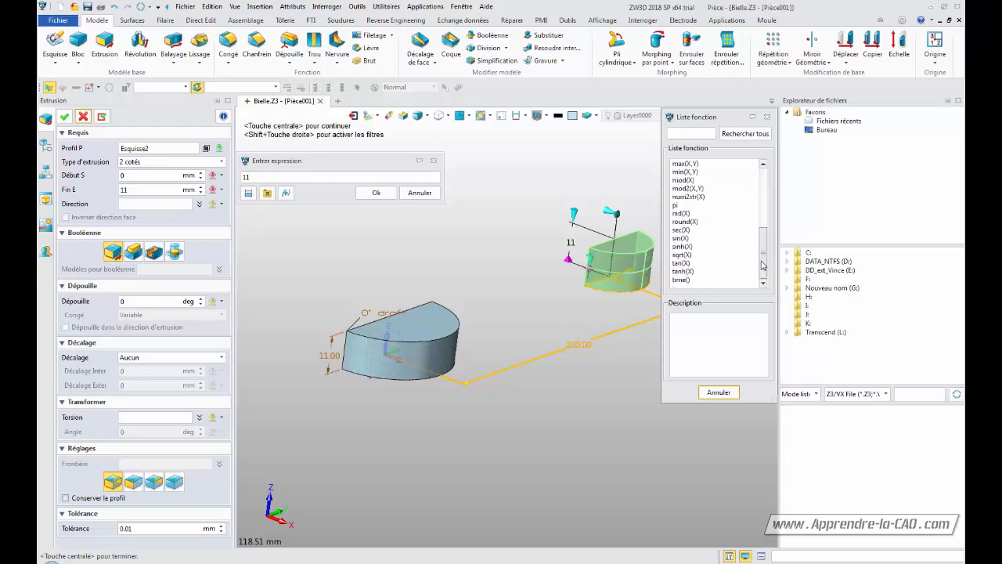
scroll(757, 195, "up", 2)
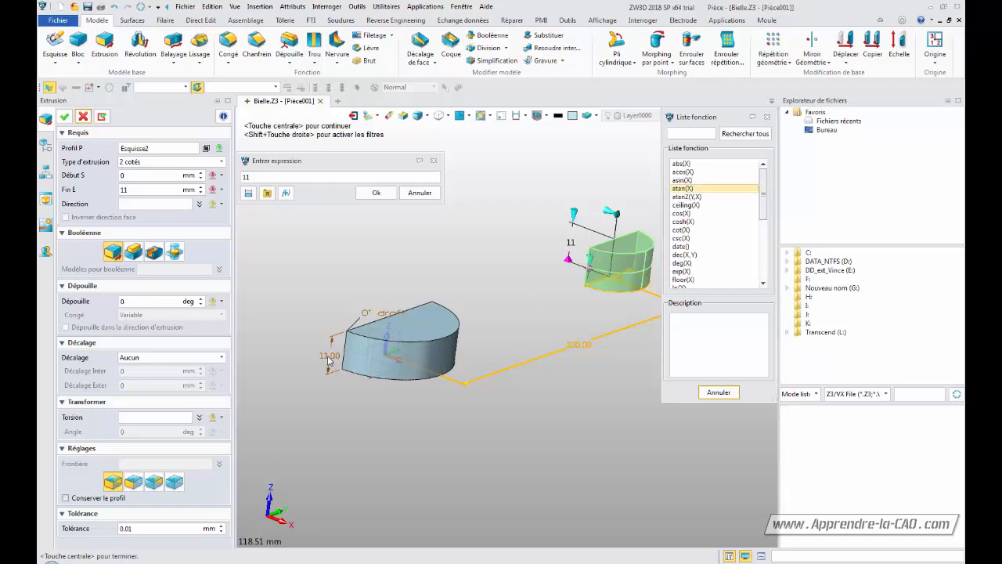
left_click(719, 392)
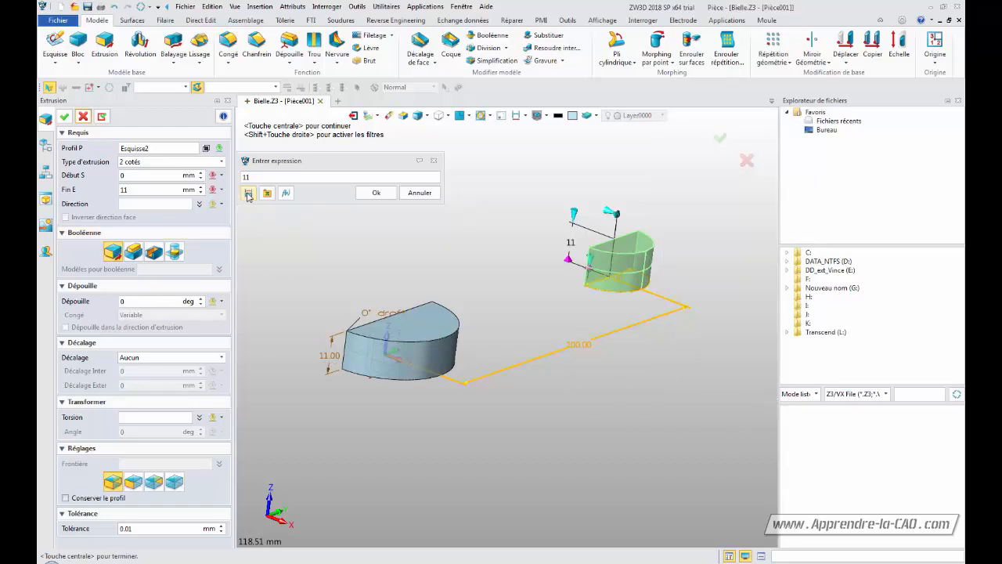
left_click(248, 194)
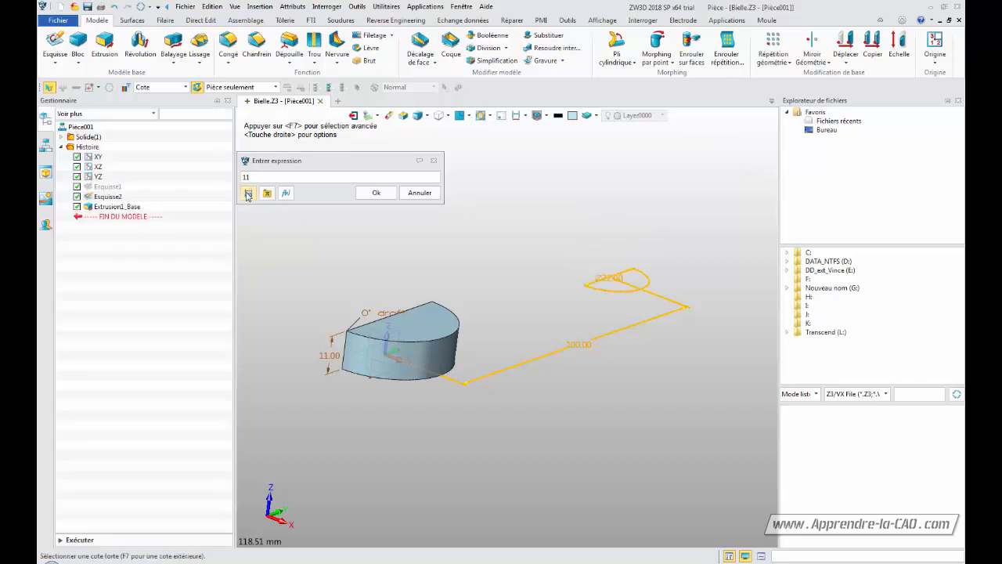
left_click(332, 357)
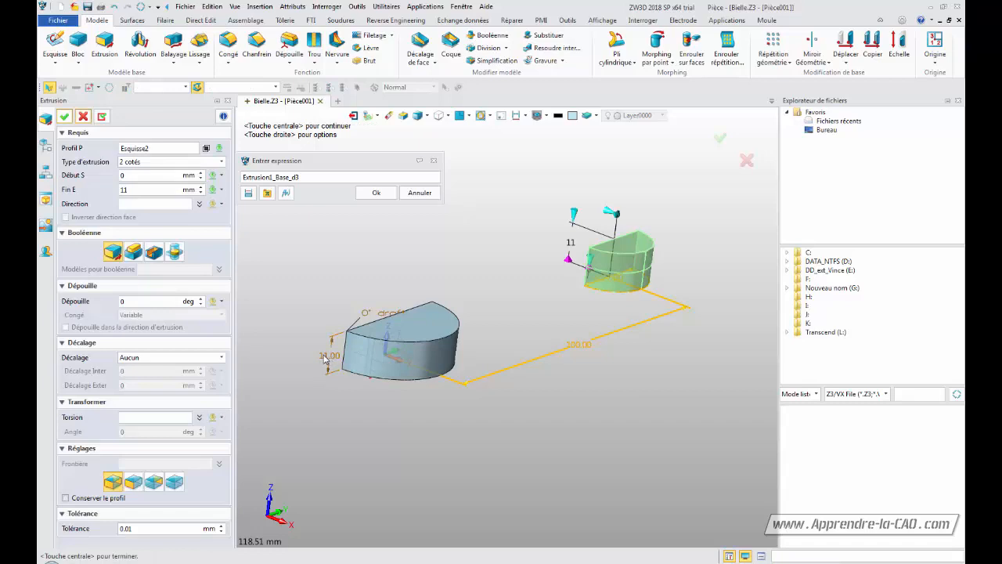
left_click(372, 193)
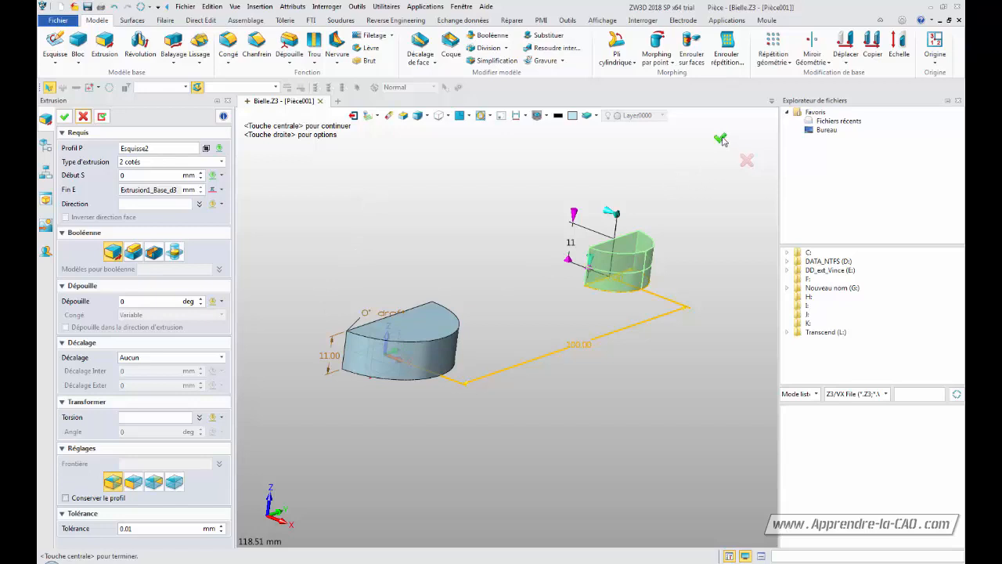
left_click(720, 138)
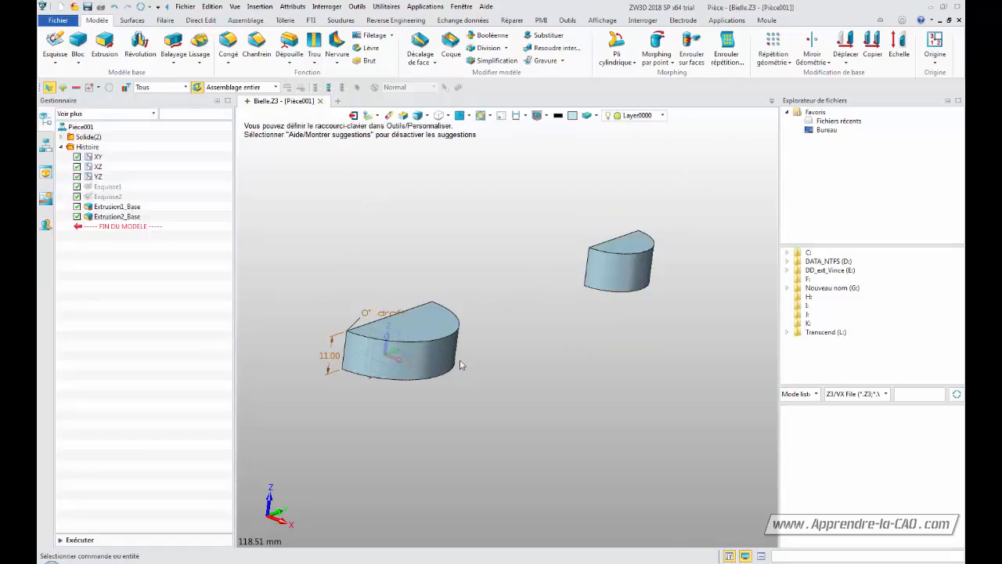
Test the linked heights by setting the larger half-disc's height dimension to 12 mm and again to 22 mm.
double_click(331, 357)
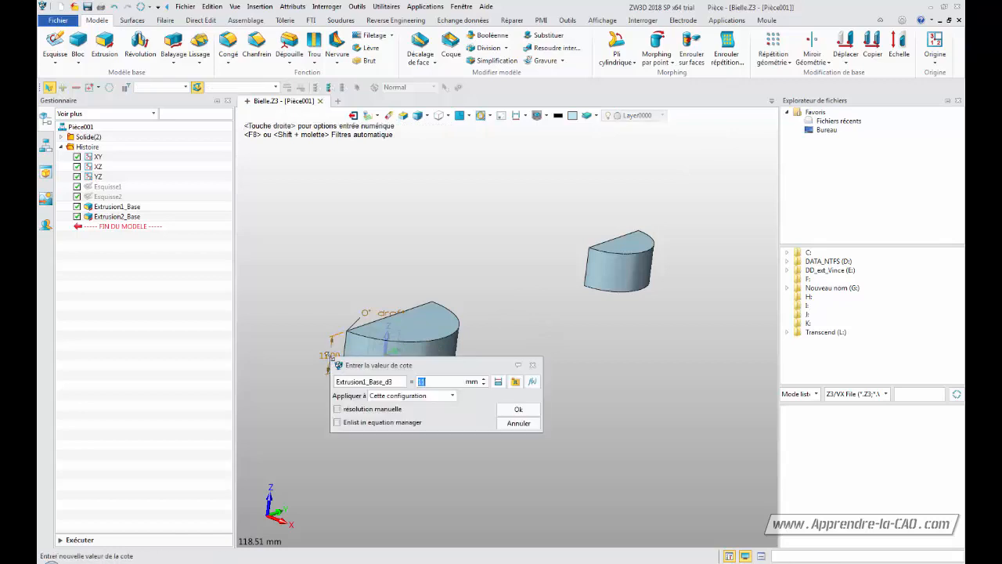
key("Return")
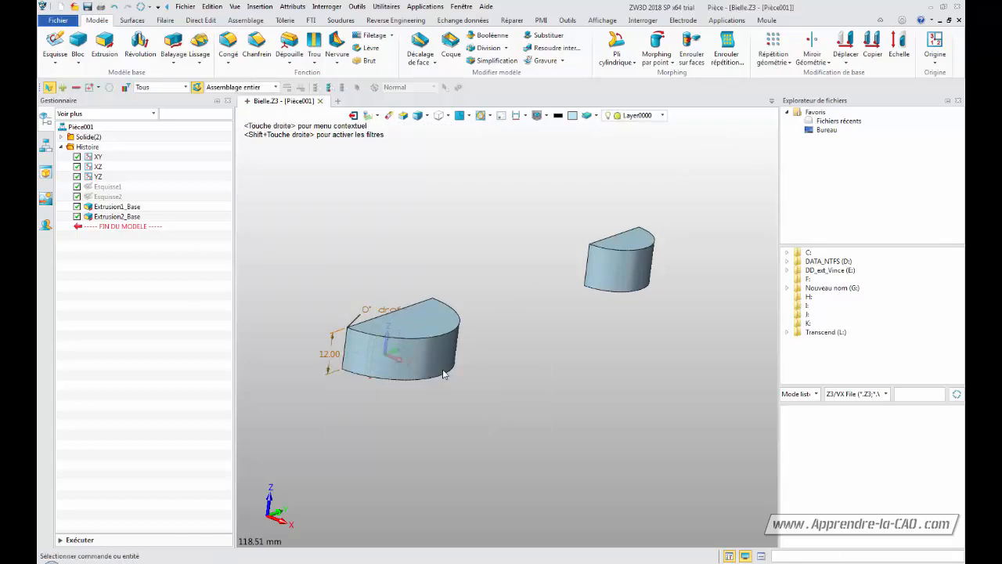
double_click(328, 353)
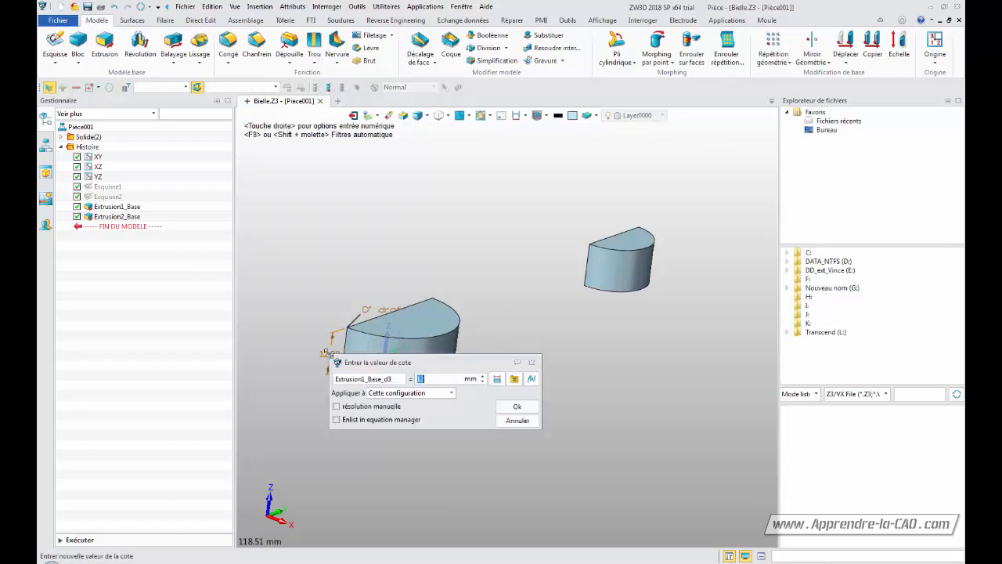
type("22")
key("Return")
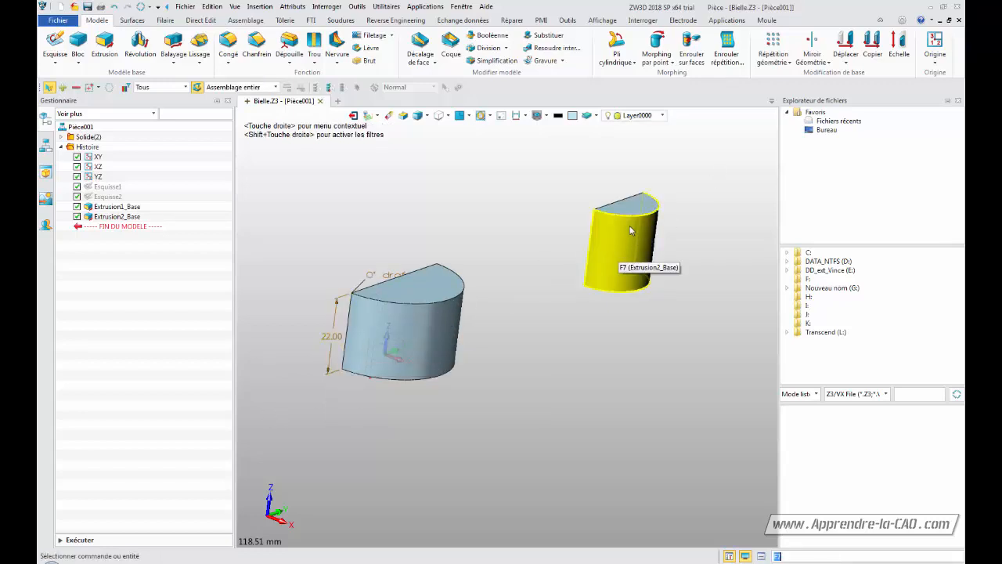
Set the larger half-disc's height dimension to 11 mm.
double_click(328, 342)
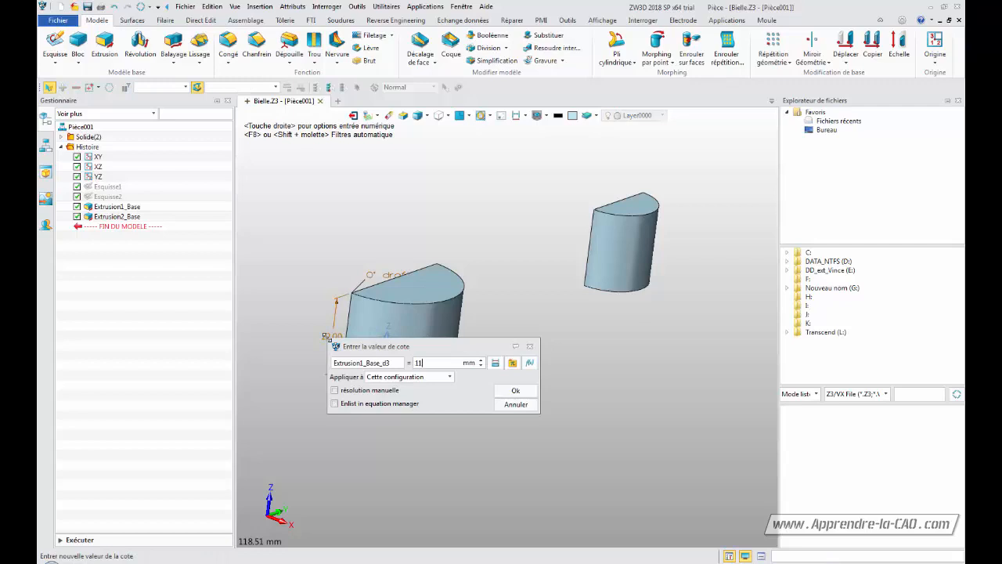
type("11")
key("Return")
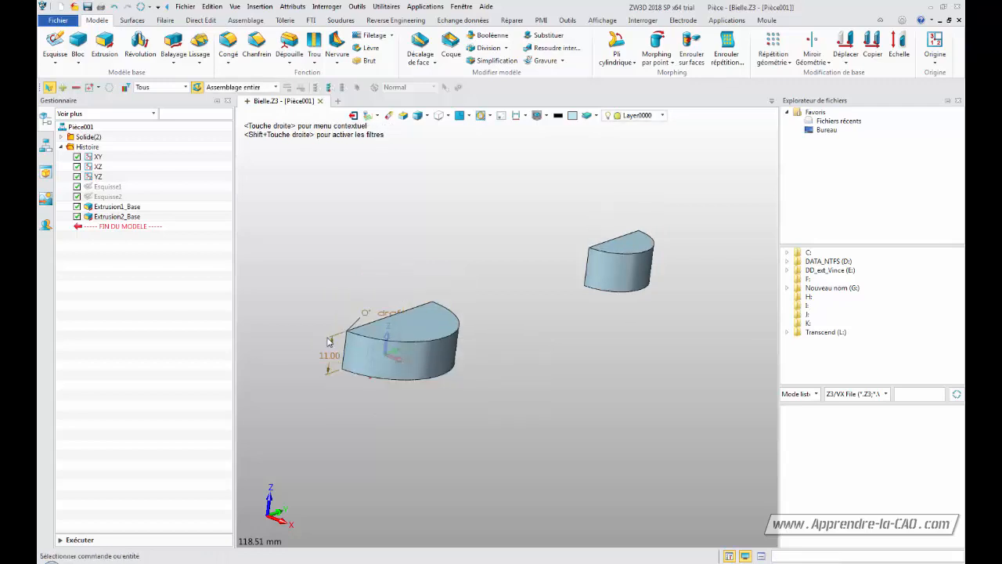
Redefine the smaller half-disc's extrusion and try the end height expression Extrusion1_Base_d3/2.
right_click(605, 267)
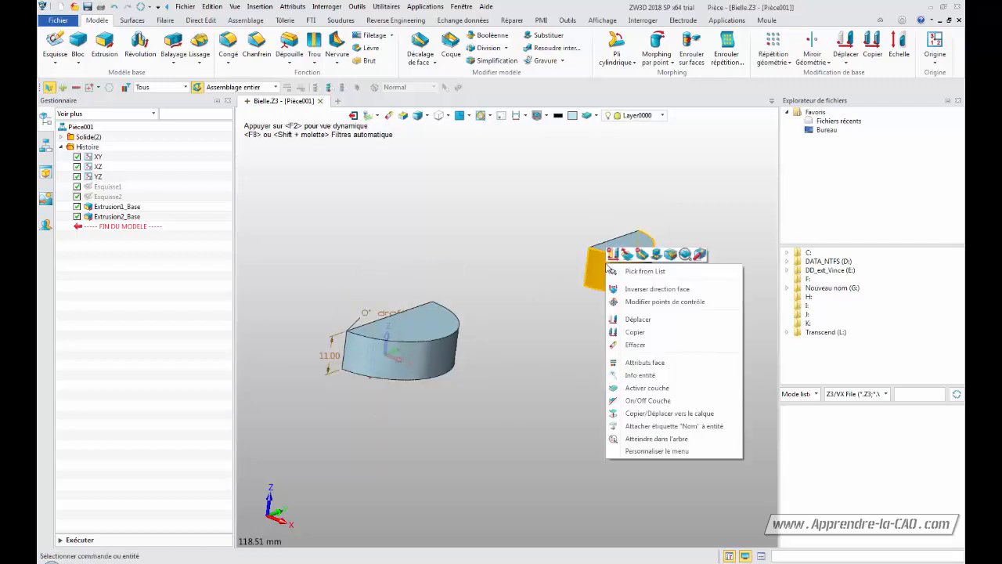
left_click(532, 278)
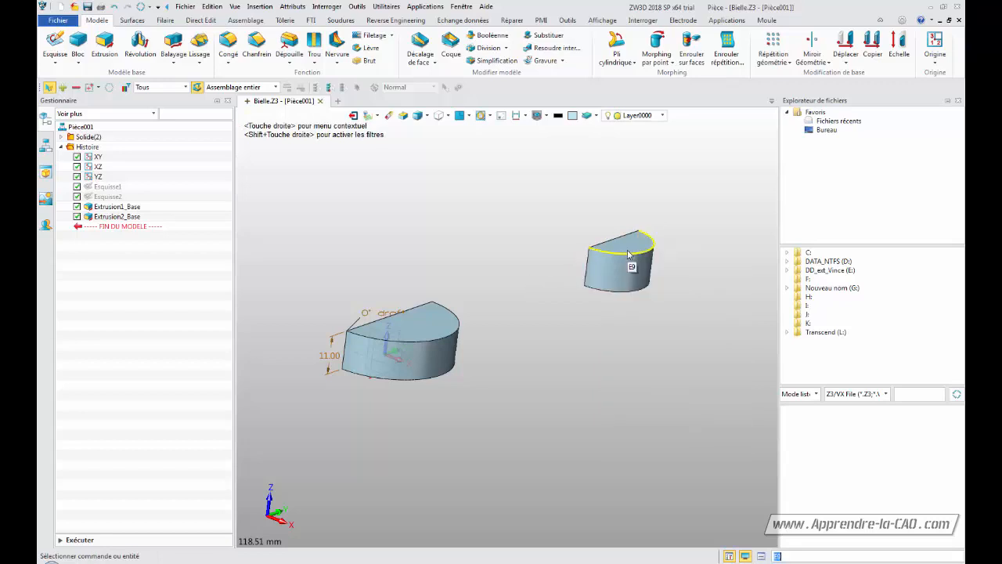
right_click(110, 217)
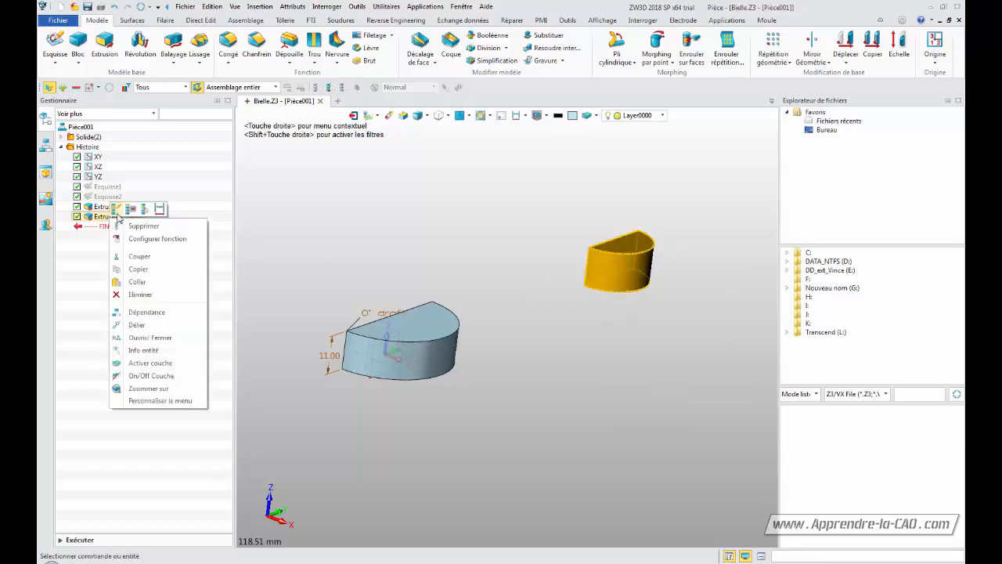
left_click(117, 209)
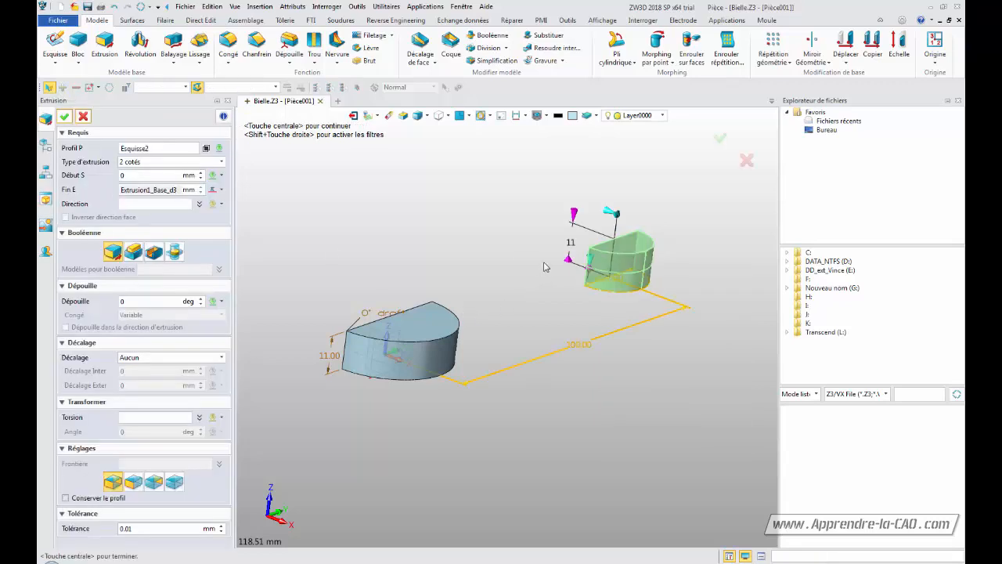
left_click(572, 243)
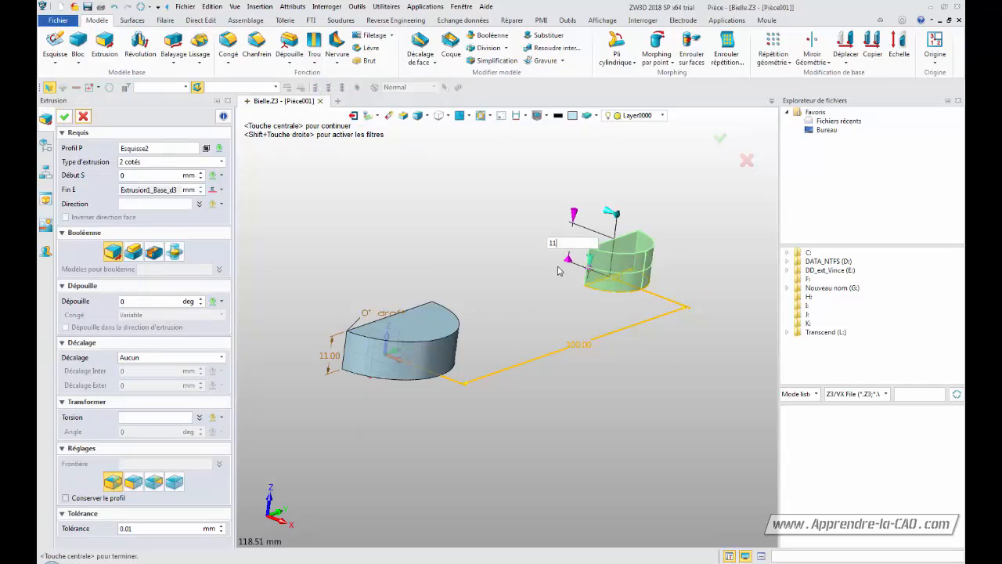
right_click(574, 243)
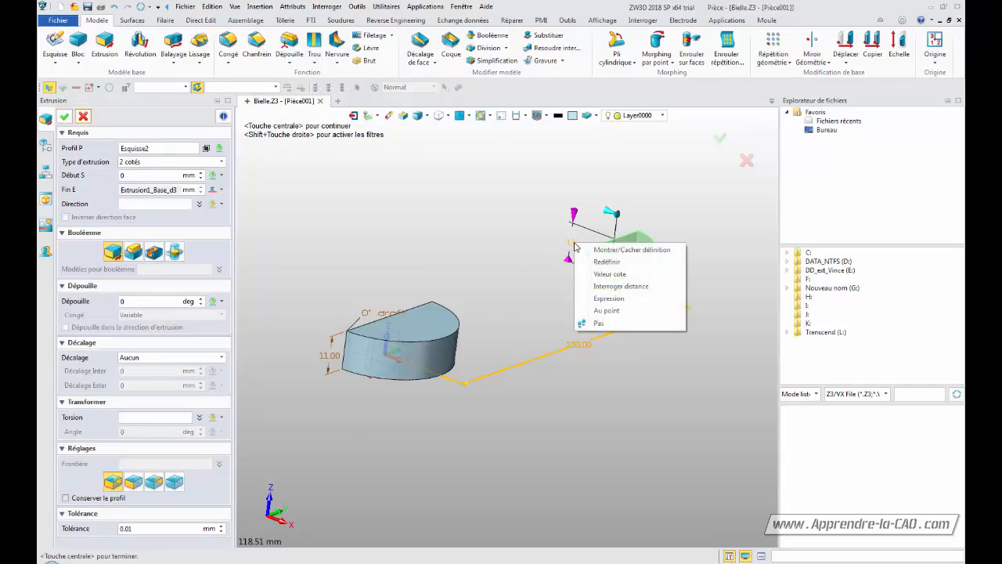
left_click(604, 299)
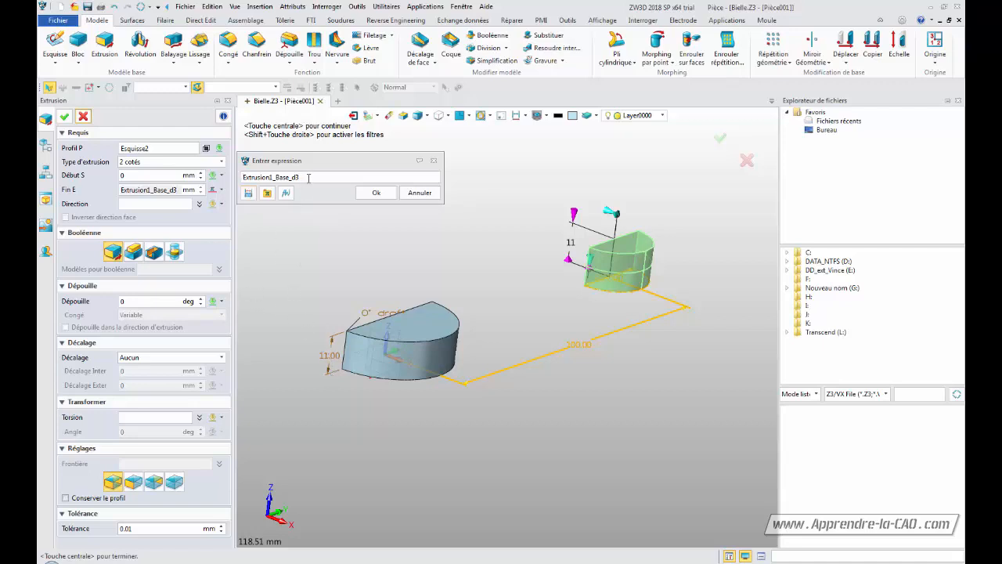
left_click(372, 195)
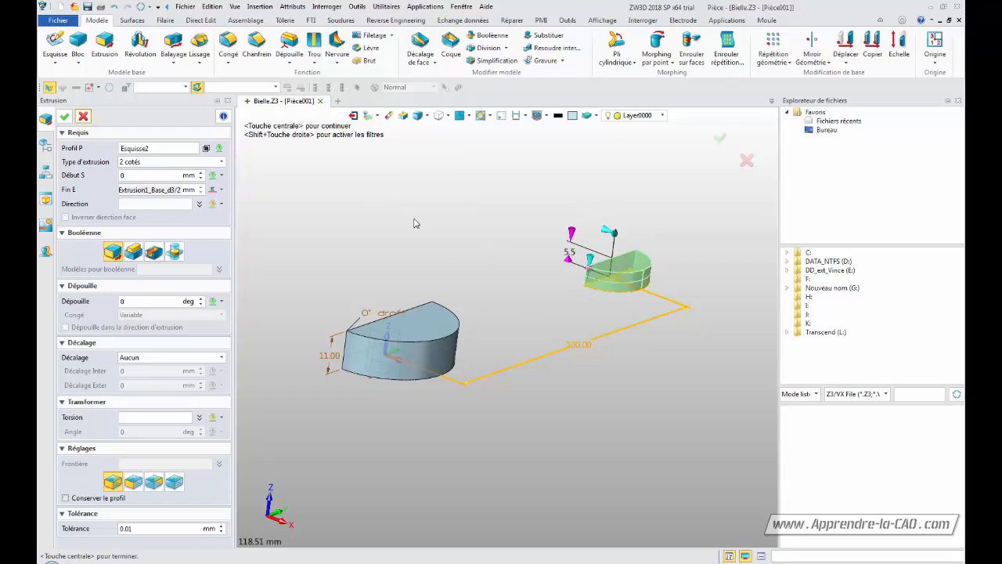
Set the smaller half-disc's end height expression back to Extrusion1_Base_d3.
left_click(175, 194)
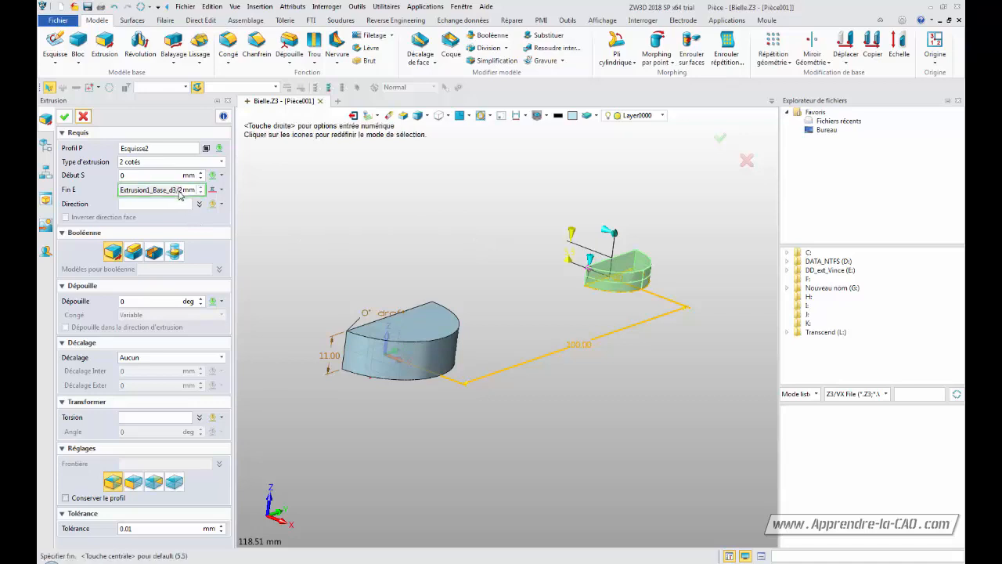
double_click(171, 195)
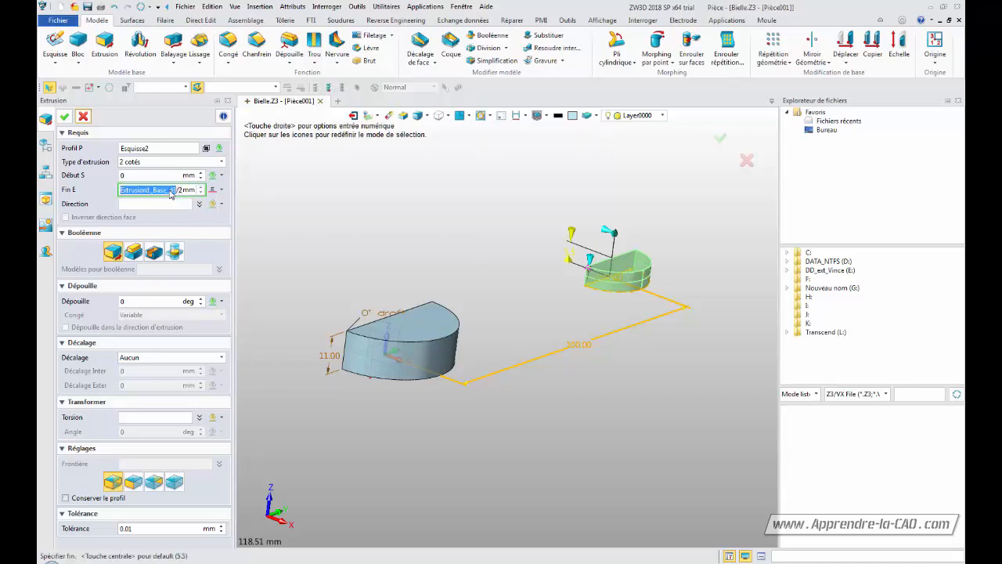
left_click(170, 193)
key("shift+Home")
left_click(221, 190)
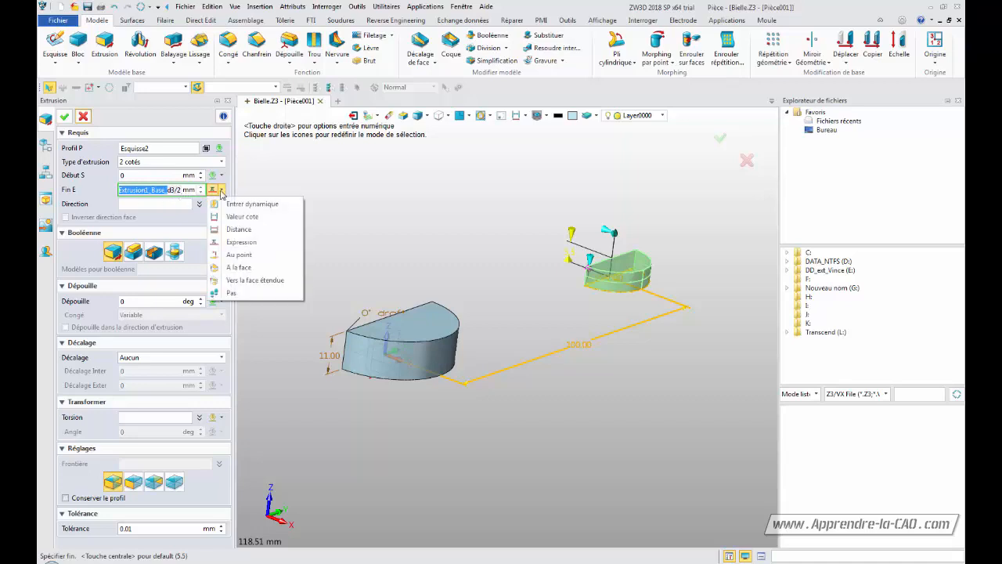
left_click(240, 243)
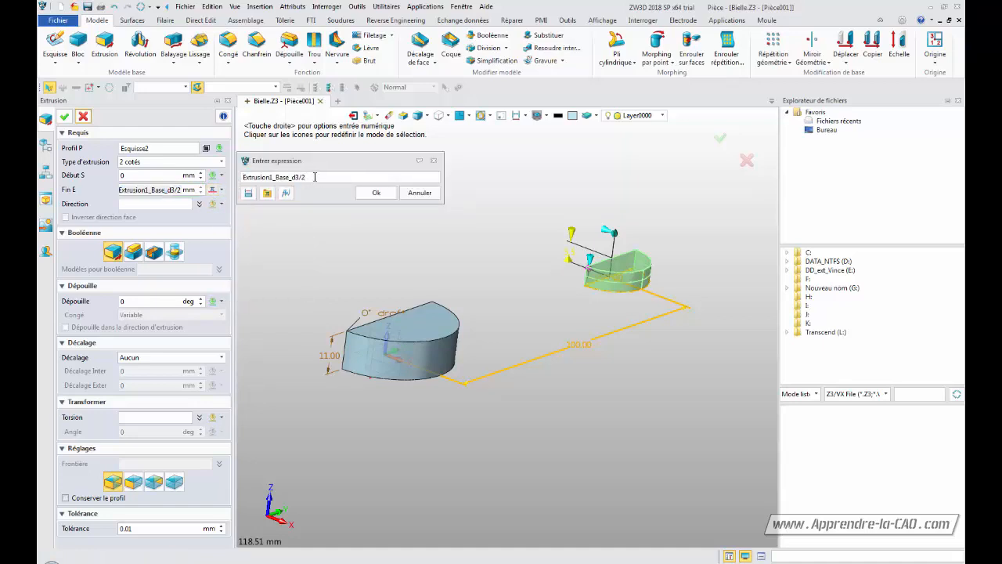
key("Return")
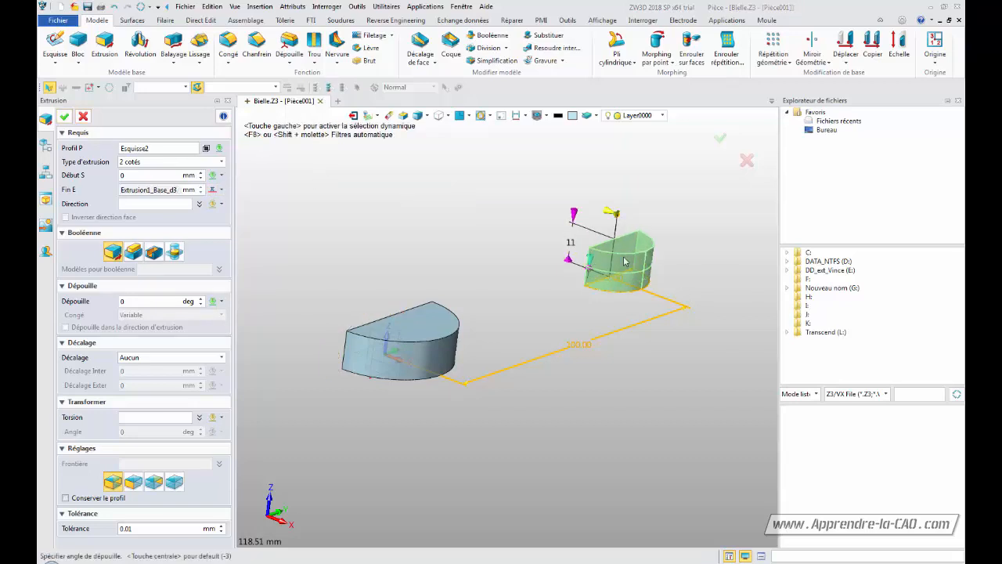
Try inward and outward draft angles on the smaller half-disc's extrusion, and accept the redefined feature with a draft of 0 degrees.
mouse_move(613, 217)
left_mouse_down()
mouse_move(587, 205)
mouse_move(615, 227)
left_mouse_up()
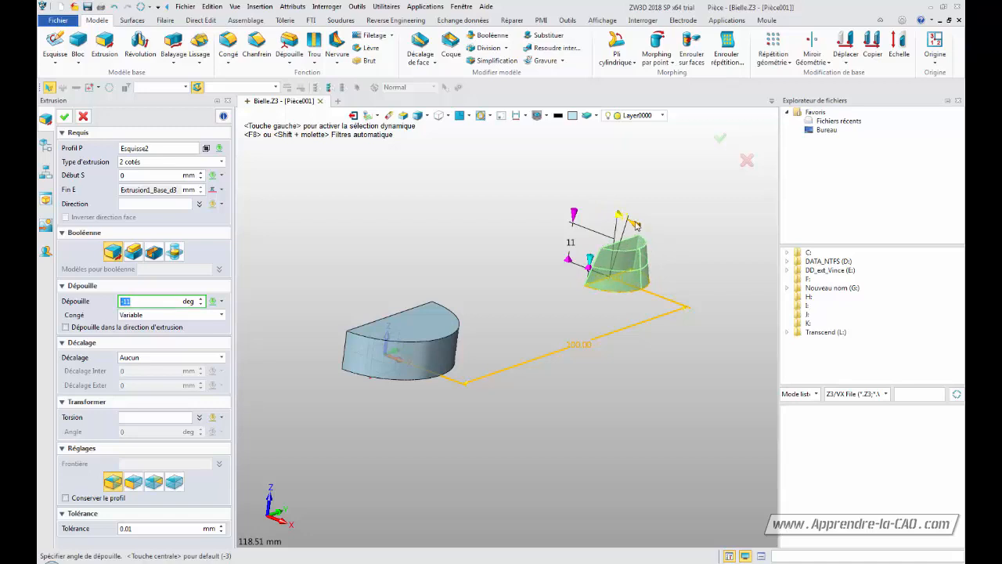
type("0")
key("BackSpace")
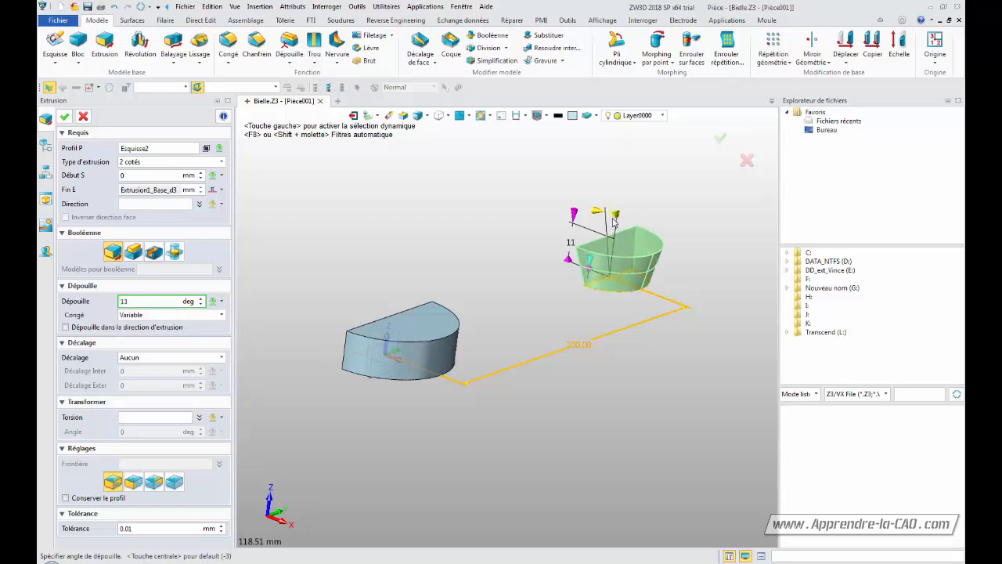
type("-2")
left_click_drag(625, 227, 617, 220)
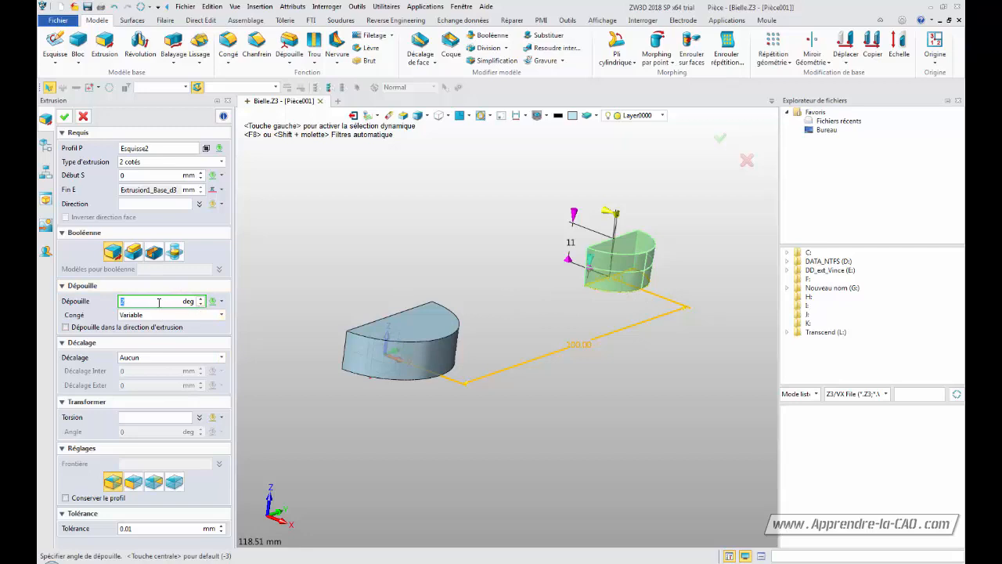
type("0")
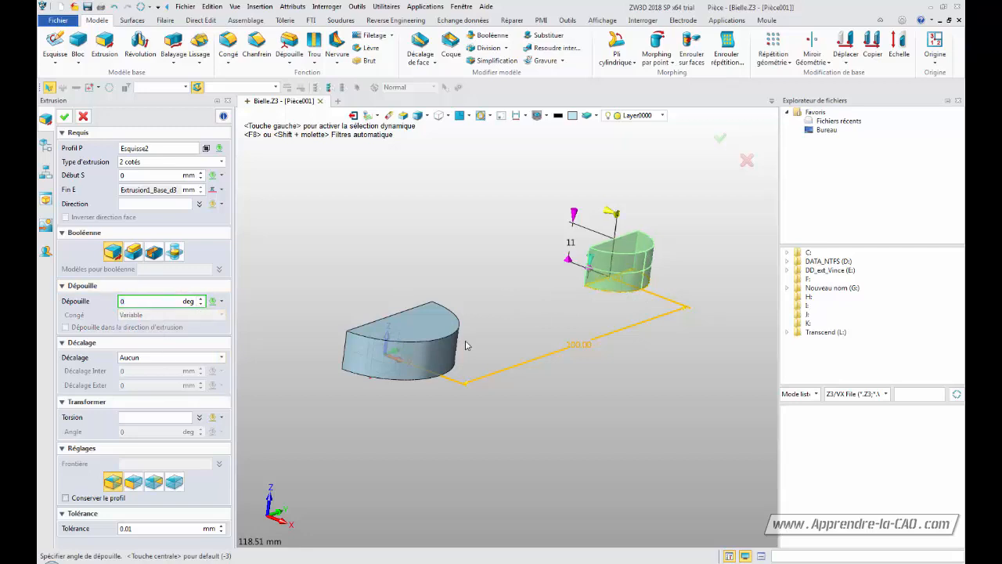
left_click(720, 139)
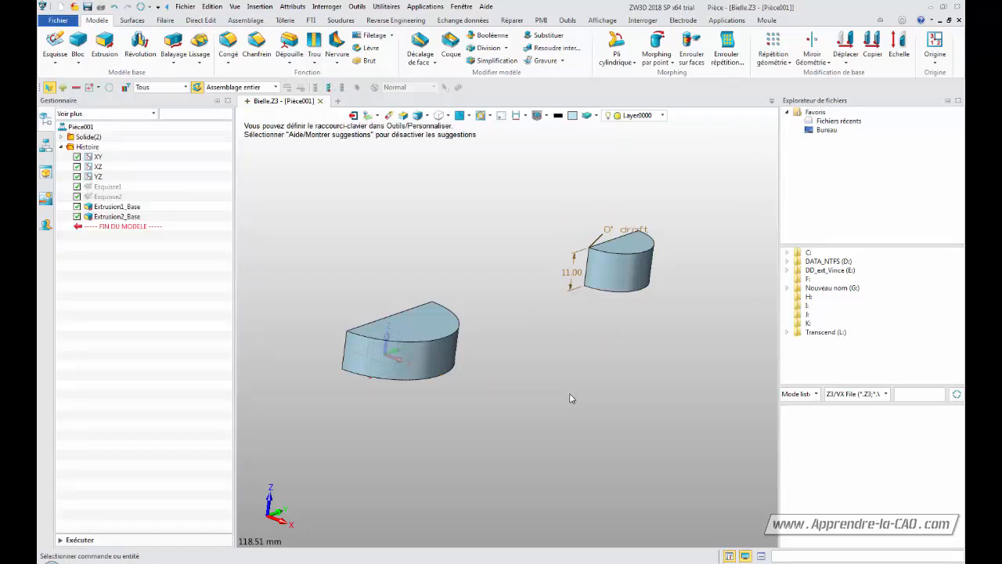